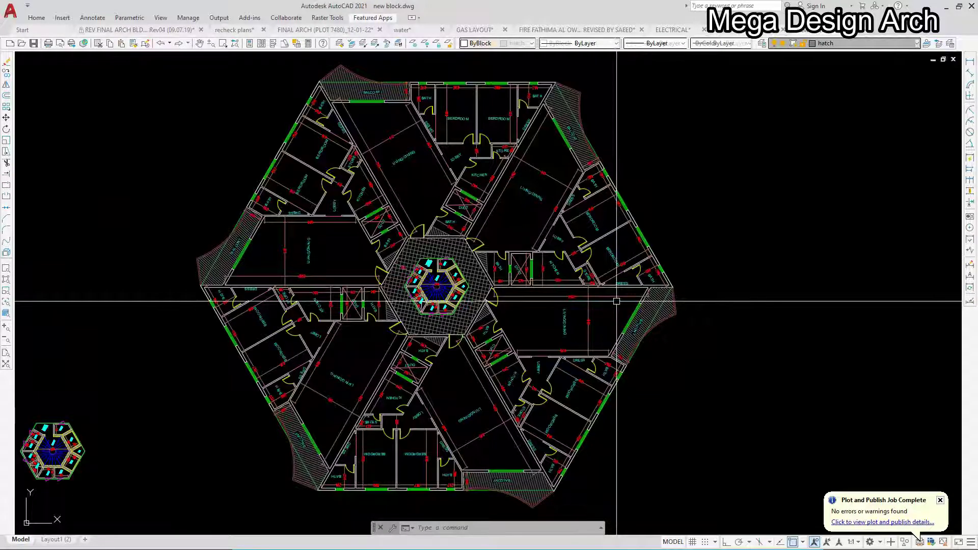
- Pan and zoom from the stair core toward the upper apartment wing
middle_drag(617, 302, 590, 305)
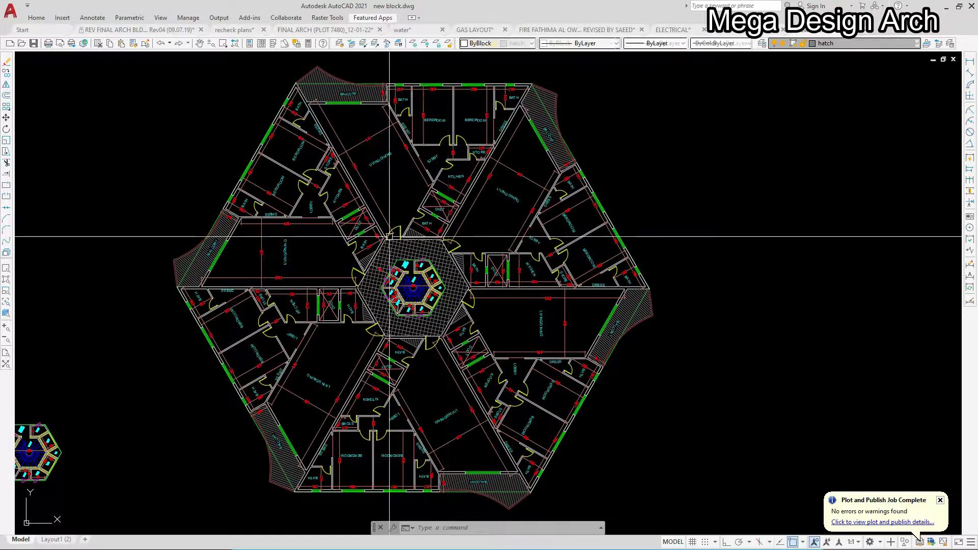
scroll(442, 239, up, 5)
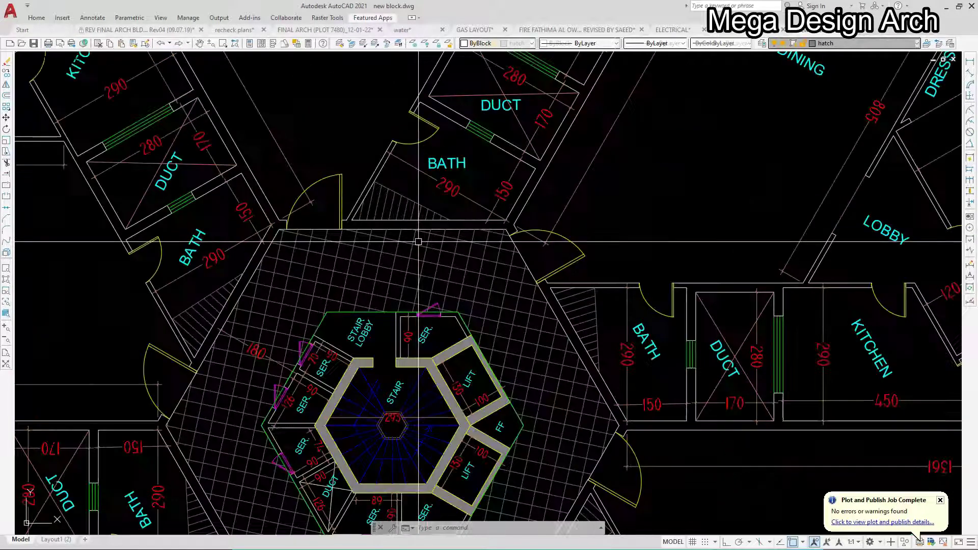
middle_drag(410, 254, 417, 229)
scroll(374, 210, down, 2)
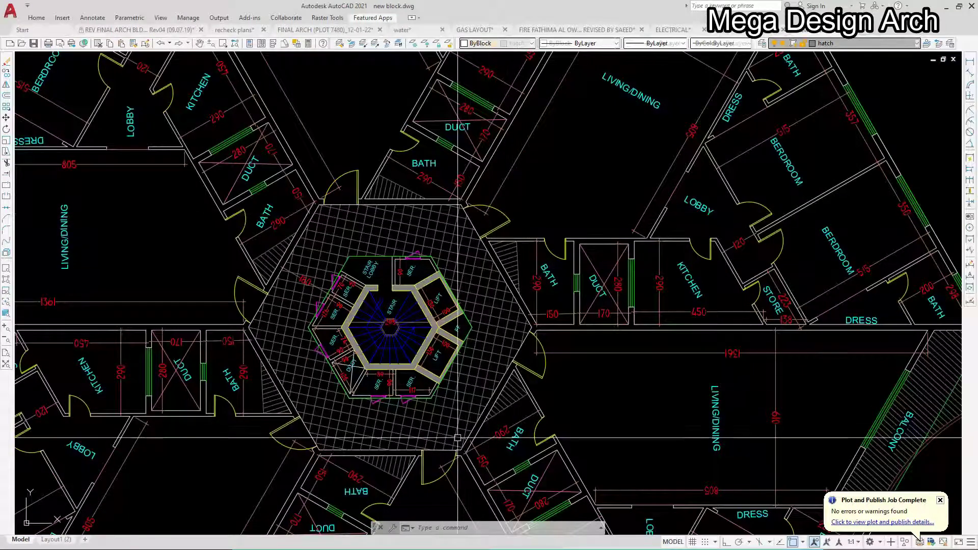
scroll(398, 387, down, 5)
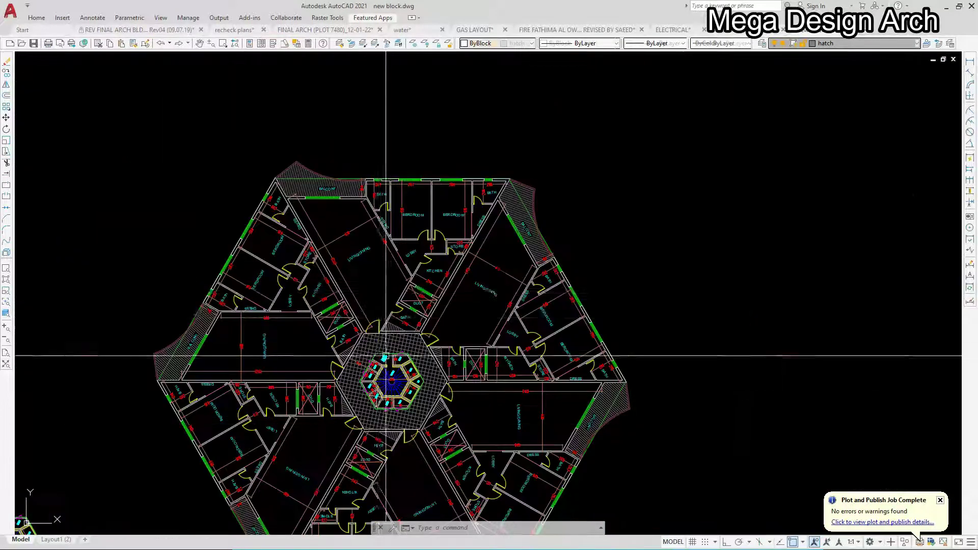
scroll(389, 356, up, 8)
scroll(376, 318, down, 3)
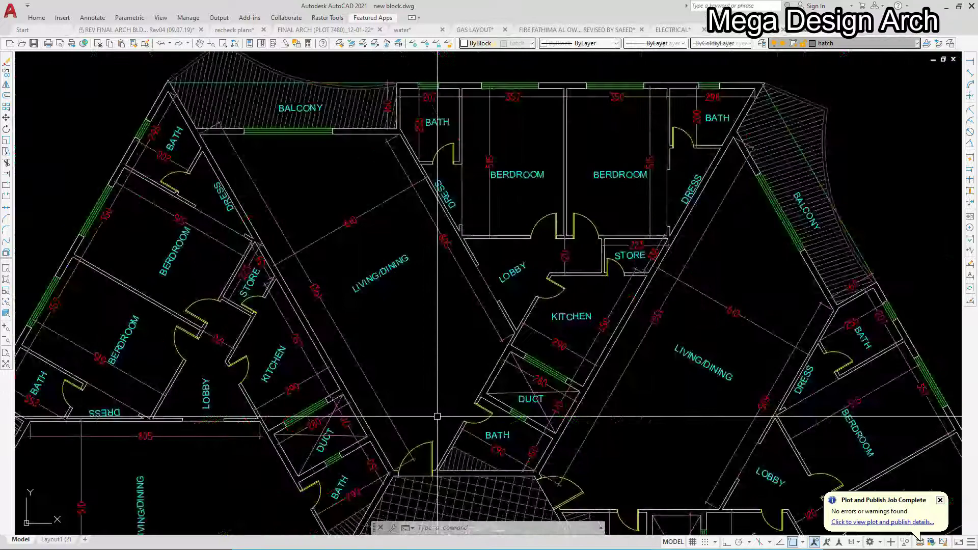
scroll(400, 387, up, 5)
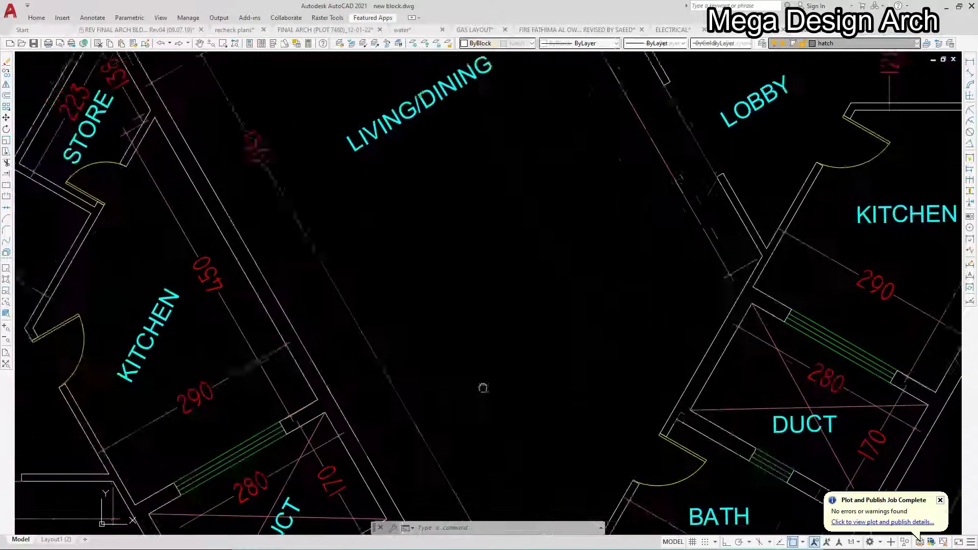
scroll(483, 418, down, 5)
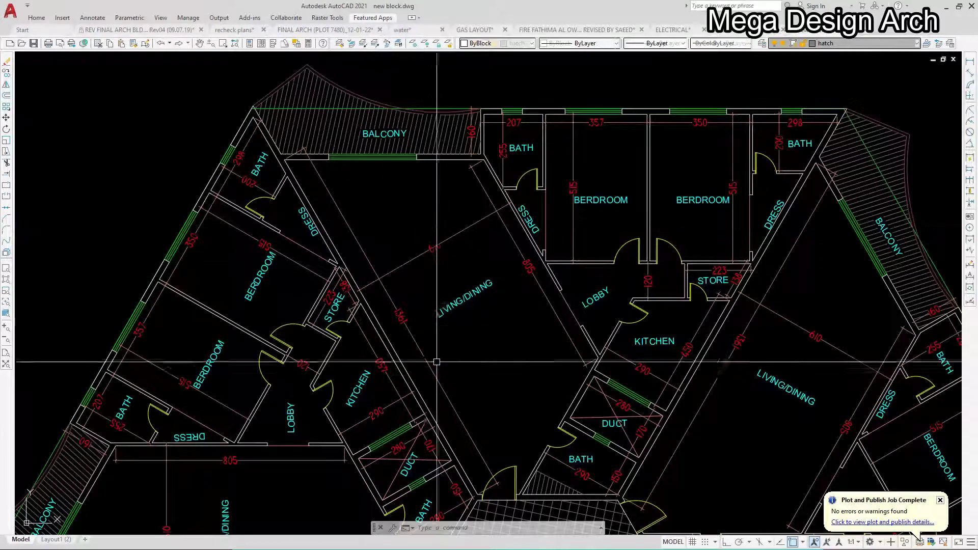
scroll(500, 199, up, 4)
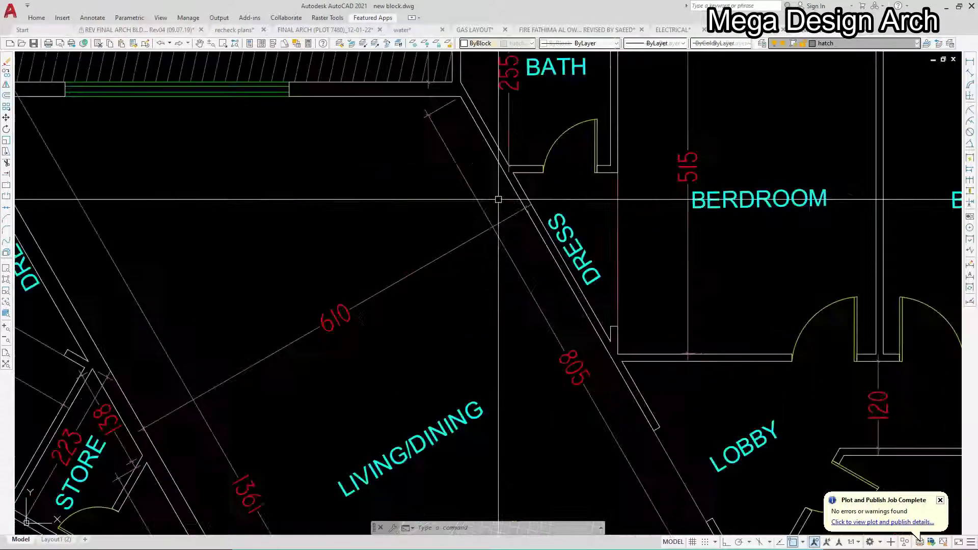
scroll(499, 199, down, 4)
middle_drag(361, 175, 355, 154)
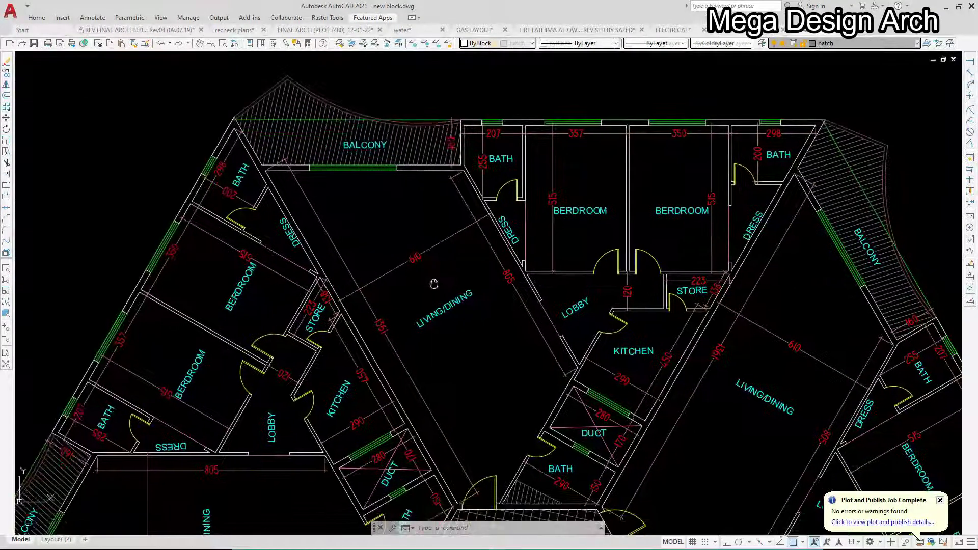
scroll(355, 155, up, 6)
- Erase the extra line along the upper balcony's curved edge, then pan toward the living/dining area
middle_drag(395, 279, 467, 363)
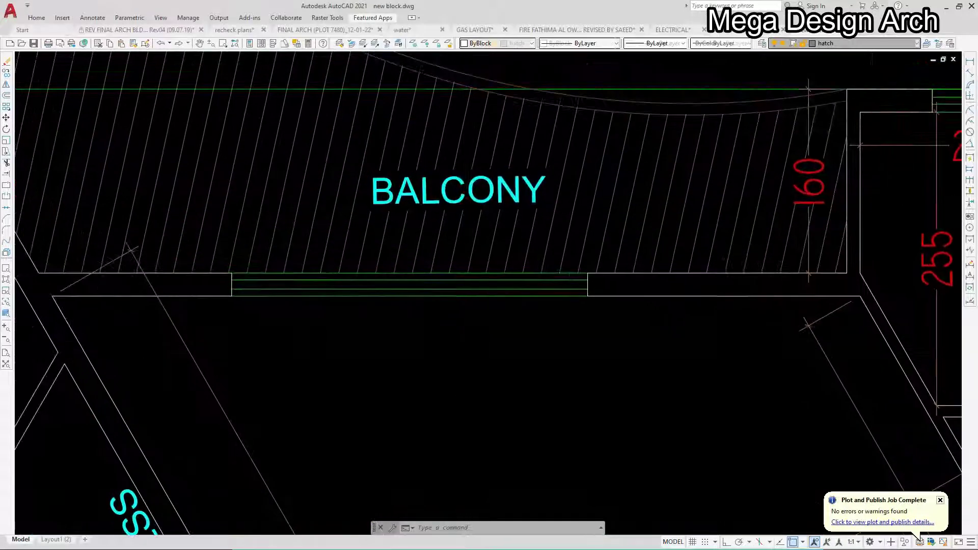
scroll(468, 361, down, 4)
scroll(350, 264, up, 2)
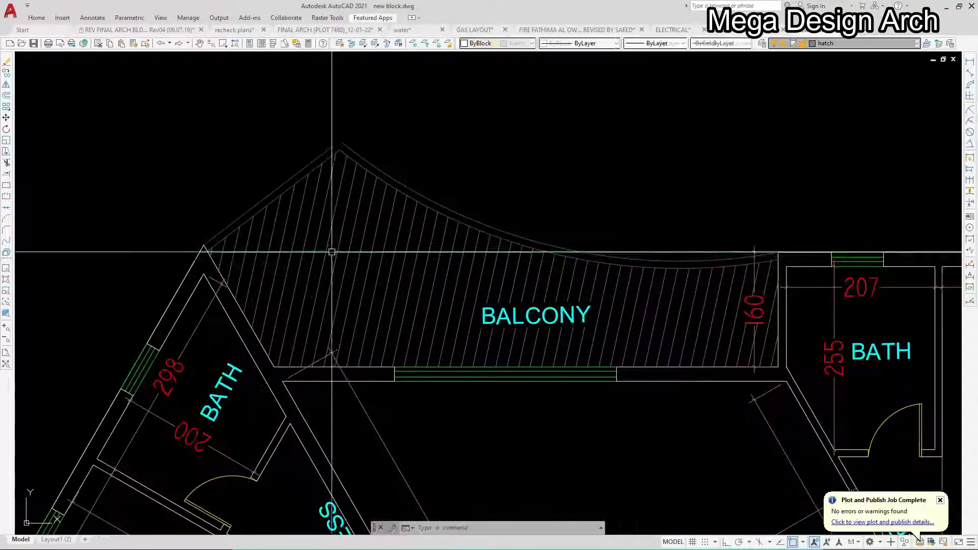
text(e)
key(Return)
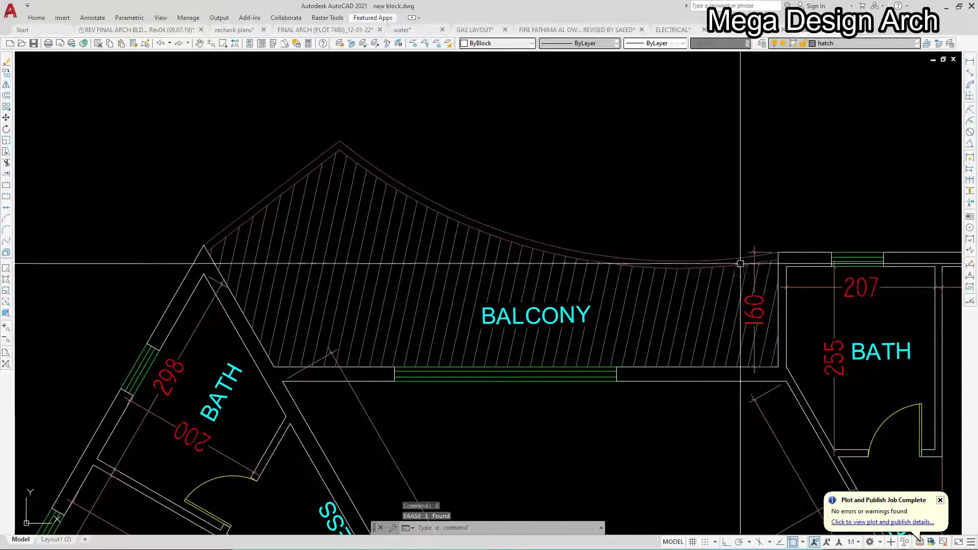
middle_drag(490, 408, 384, 343)
middle_drag(465, 414, 407, 277)
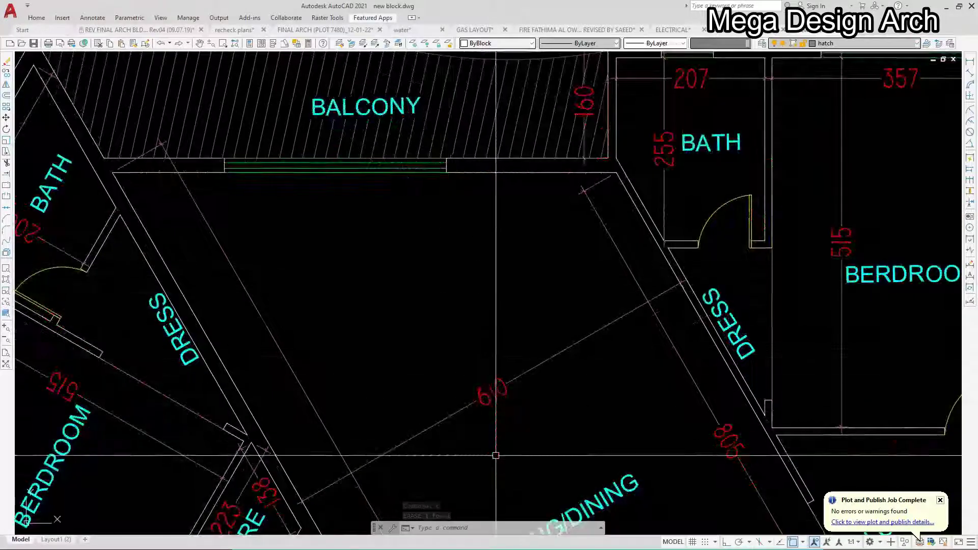
mouse_move(497, 479)
middle_down()
mouse_move(421, 312)
mouse_move(397, 287)
mouse_move(346, 285)
middle_up()
scroll(373, 292, down, 3)
scroll(346, 285, down, 3)
middle_drag(432, 371, 422, 326)
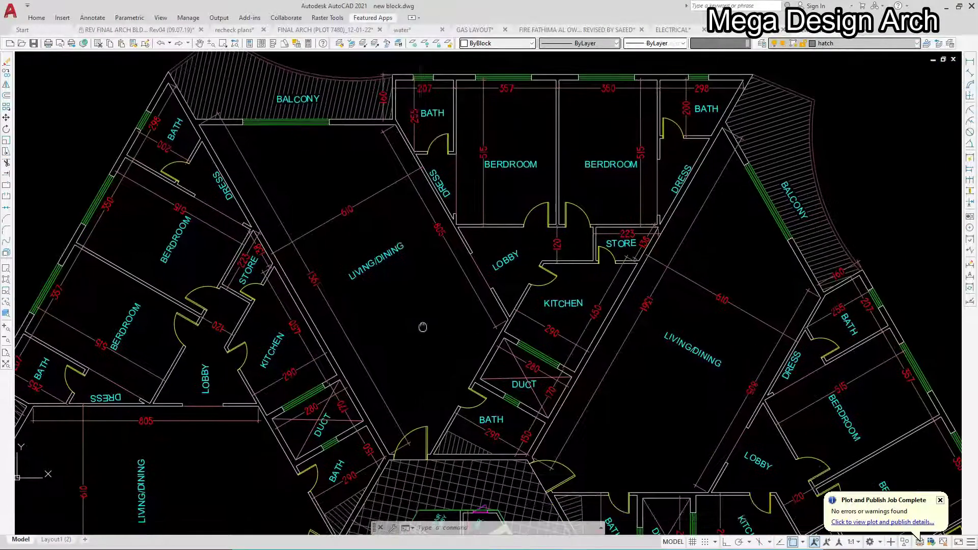
scroll(447, 456, up, 5)
middle_drag(529, 367, 523, 342)
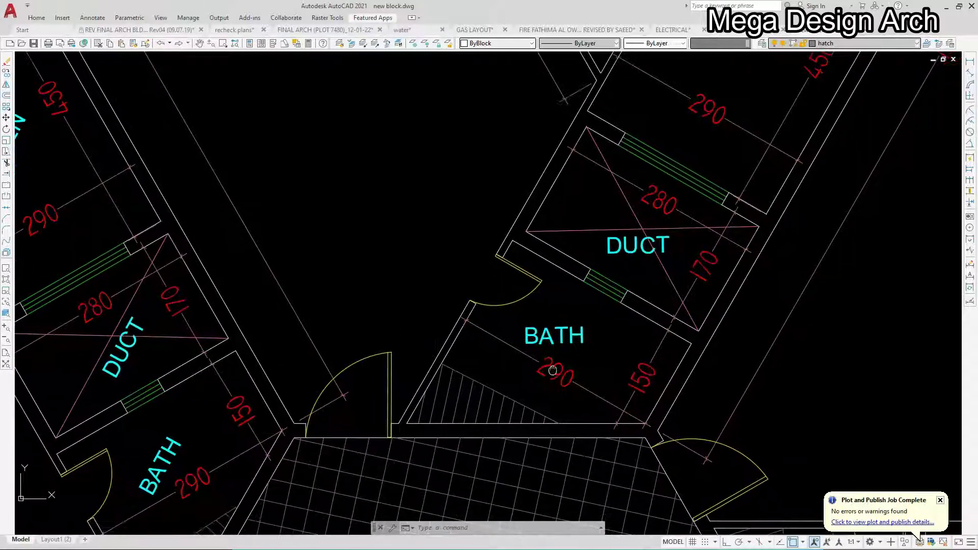
scroll(515, 392, up, 4)
scroll(331, 423, down, 2)
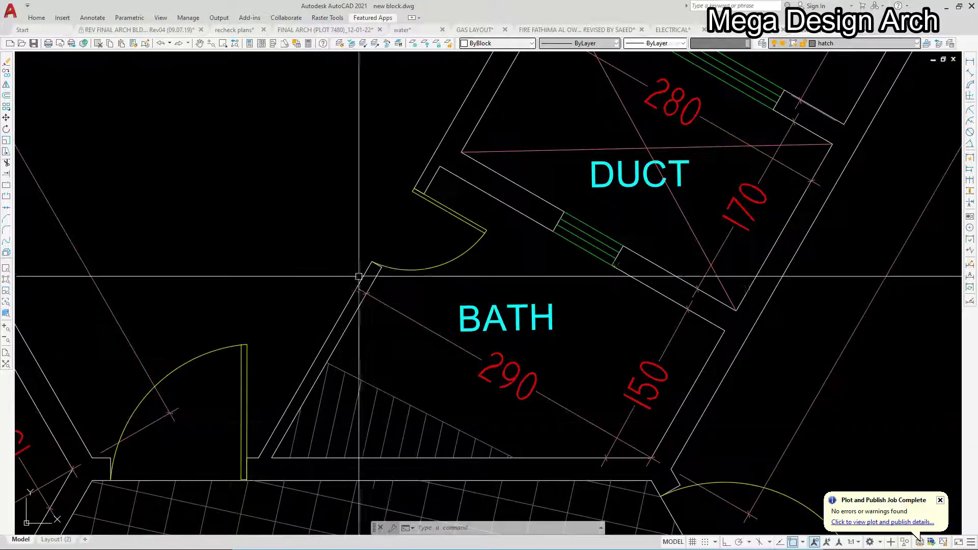
middle_drag(572, 367, 570, 374)
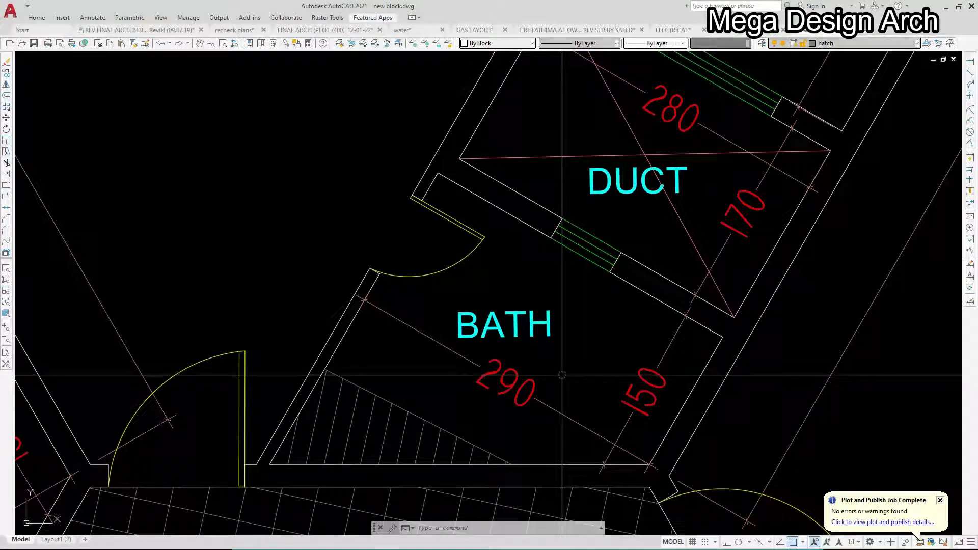
middle_drag(560, 367, 502, 448)
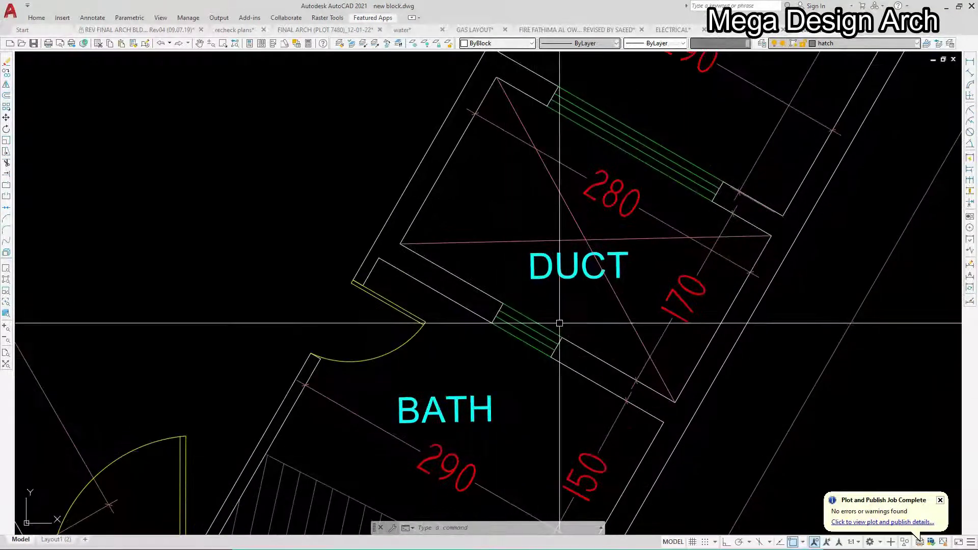
middle_drag(557, 323, 565, 364)
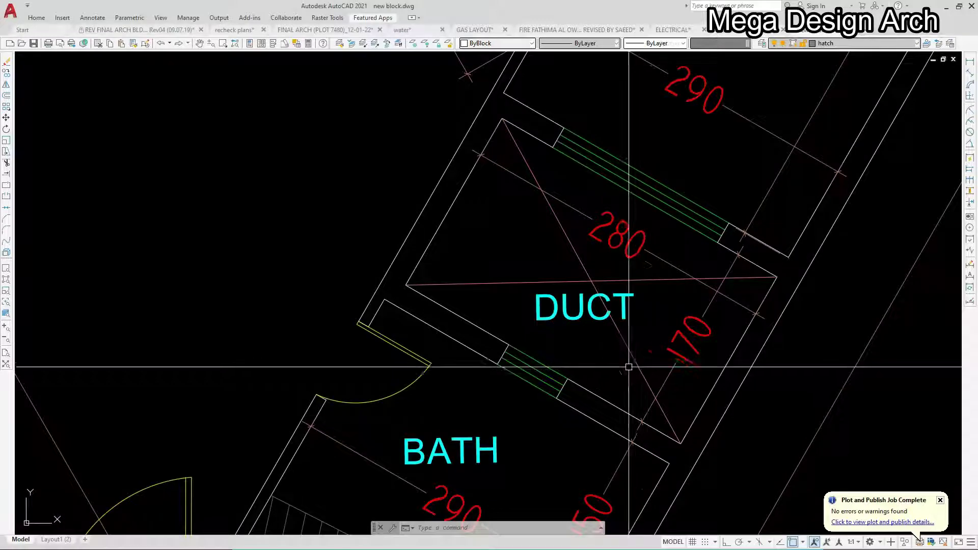
scroll(523, 334, down, 5)
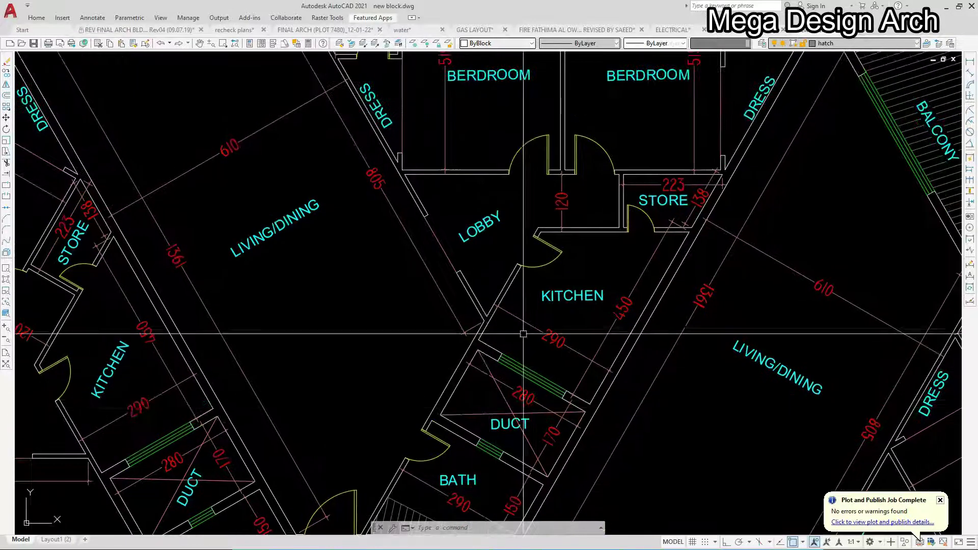
scroll(523, 333, up, 3)
middle_drag(534, 328, 540, 379)
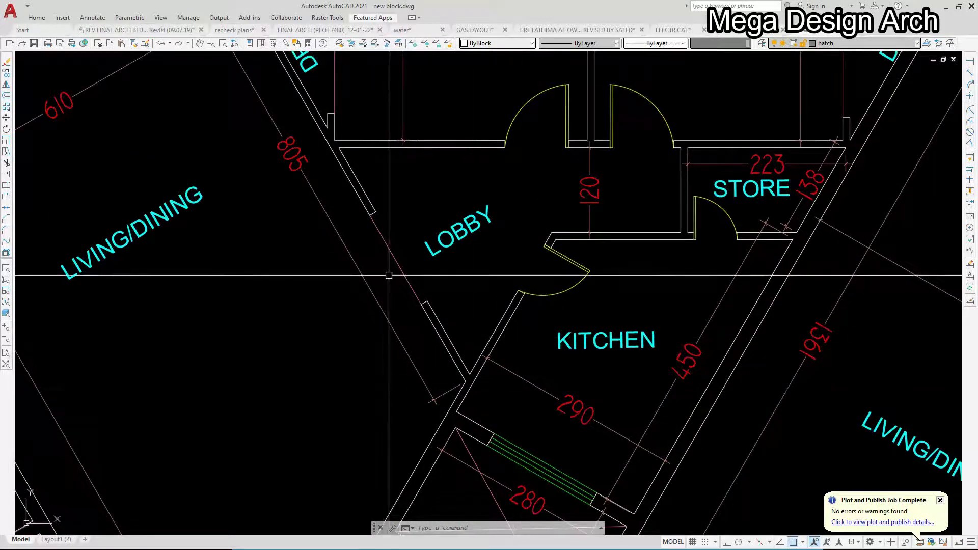
text(re)
key(Return)
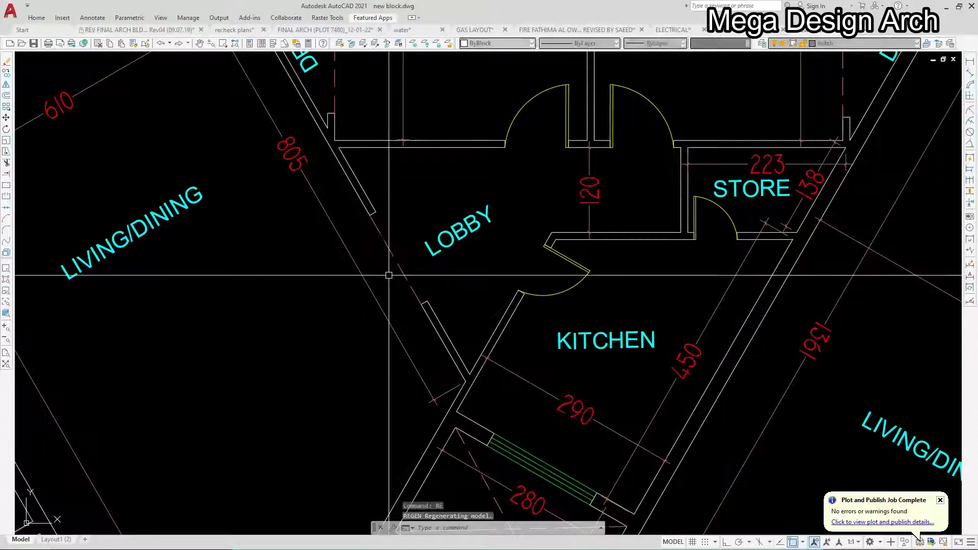
scroll(404, 255, up, 2)
scroll(397, 262, down, 2)
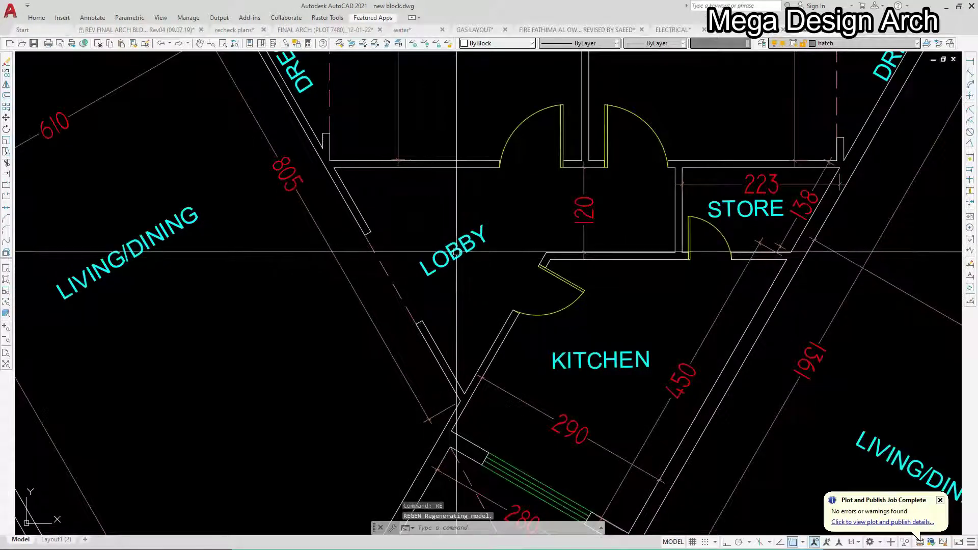
scroll(448, 255, down, 2)
scroll(372, 270, down, 2)
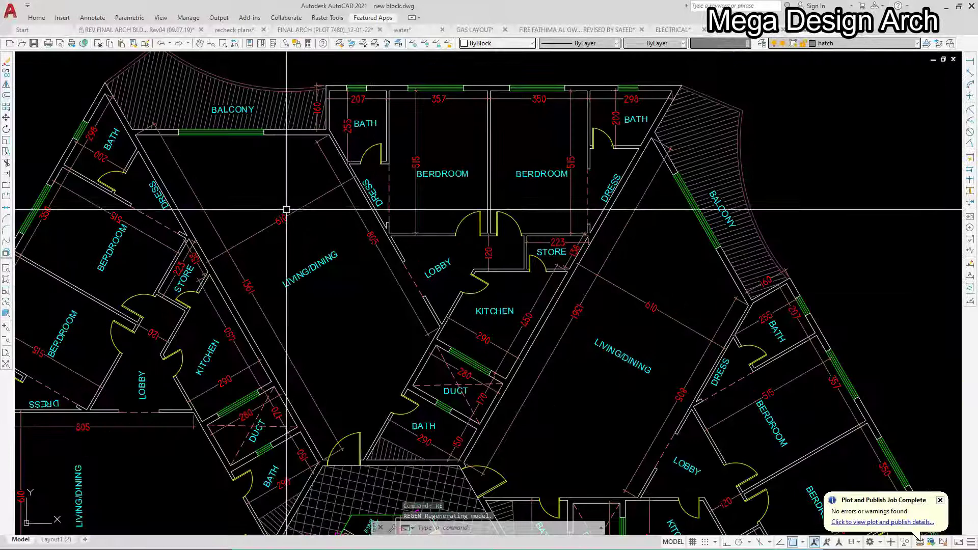
scroll(422, 275, up, 5)
middle_drag(422, 275, 301, 279)
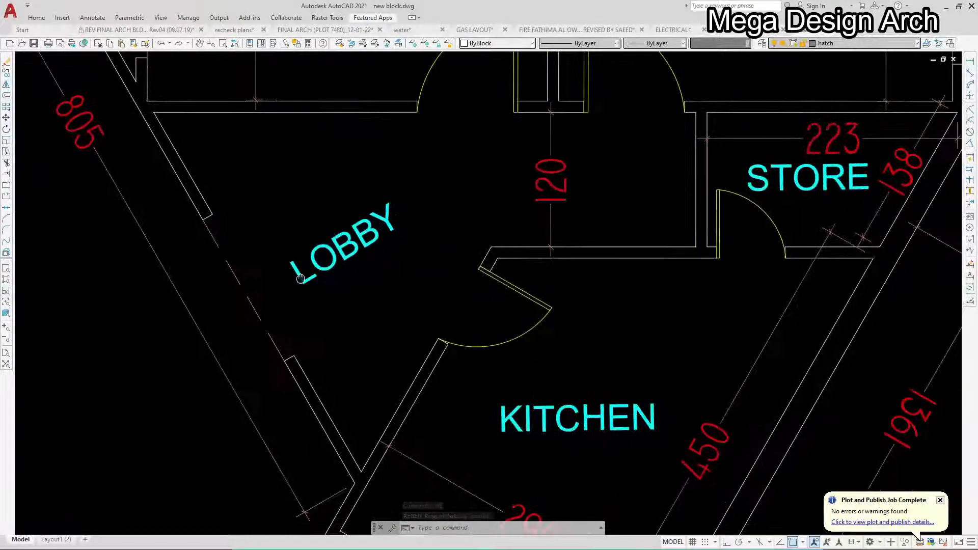
scroll(331, 255, down, 2)
middle_drag(443, 377, 430, 327)
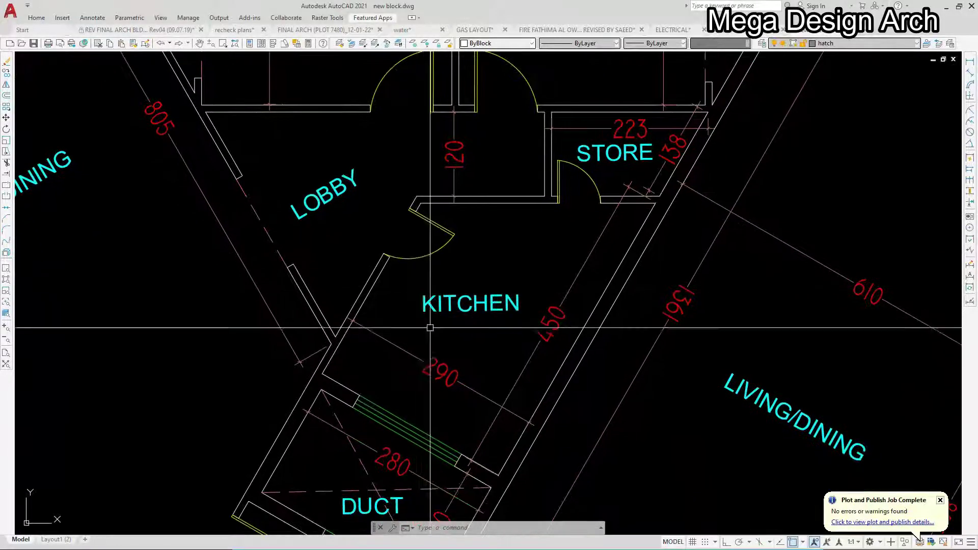
scroll(430, 327, up, 2)
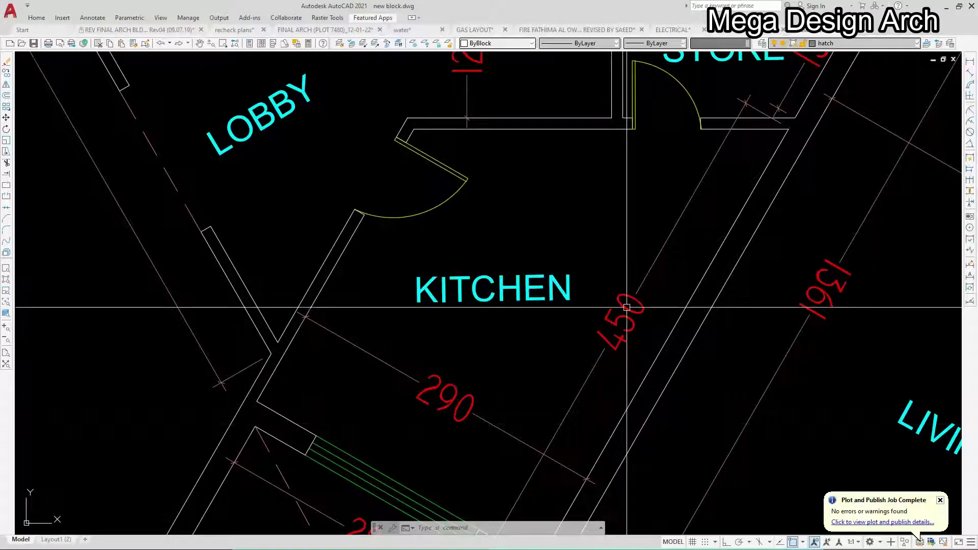
middle_drag(558, 370, 530, 313)
middle_drag(448, 380, 452, 290)
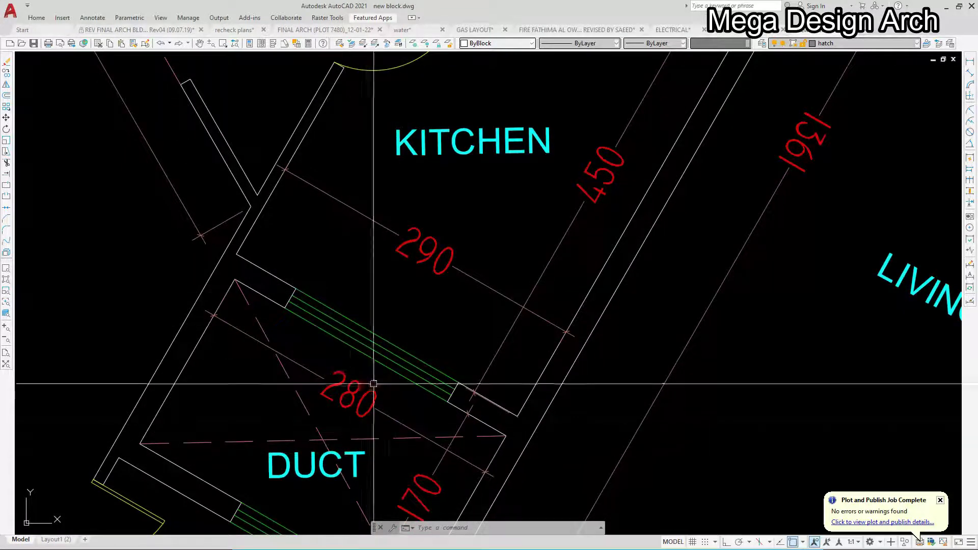
middle_drag(408, 341, 446, 426)
middle_drag(455, 326, 427, 375)
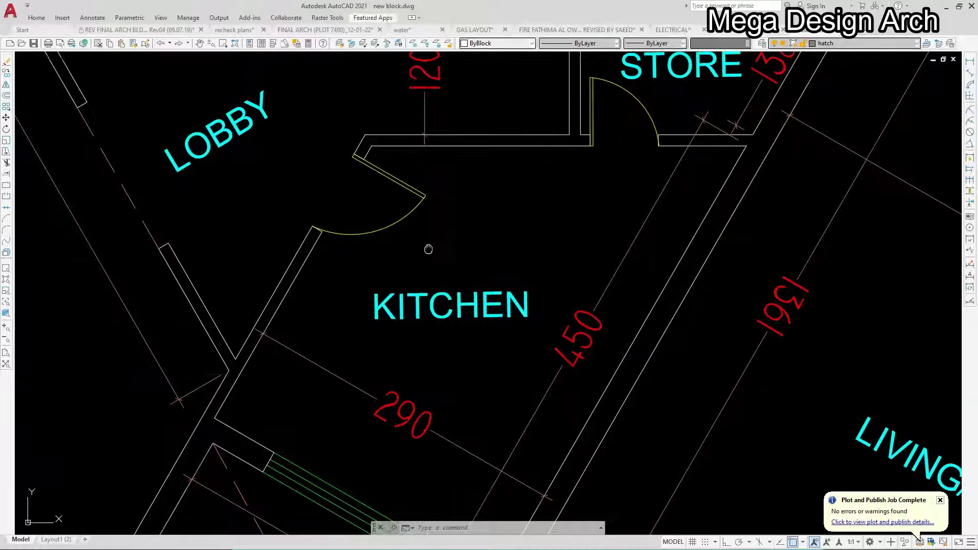
middle_drag(430, 251, 444, 428)
middle_drag(393, 292, 427, 312)
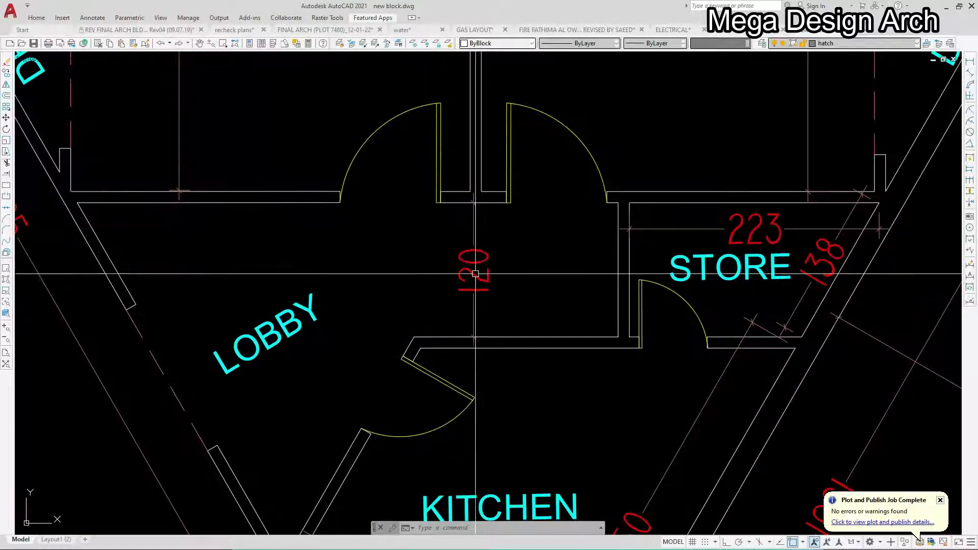
middle_drag(642, 305, 524, 290)
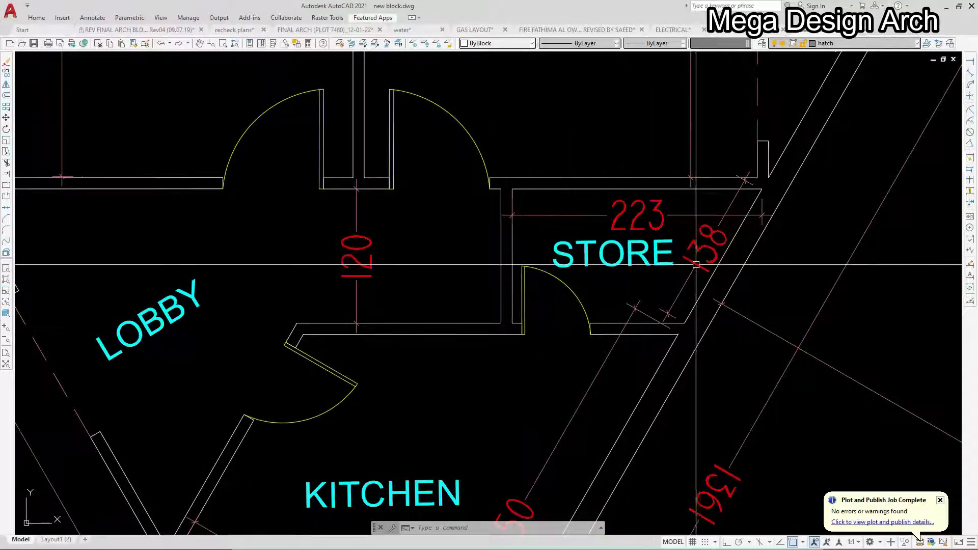
middle_drag(451, 284, 486, 372)
middle_drag(387, 283, 473, 376)
scroll(472, 375, down, 2)
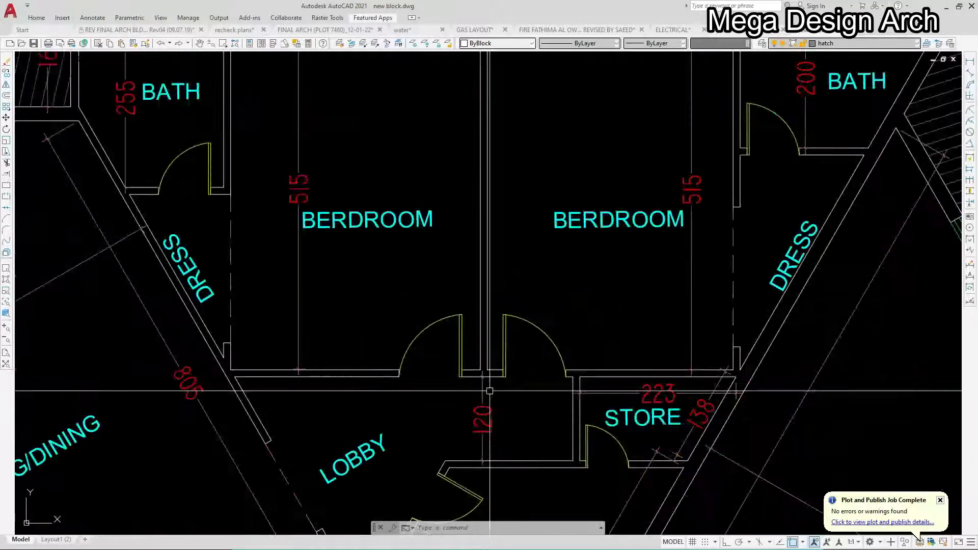
middle_drag(413, 328, 348, 384)
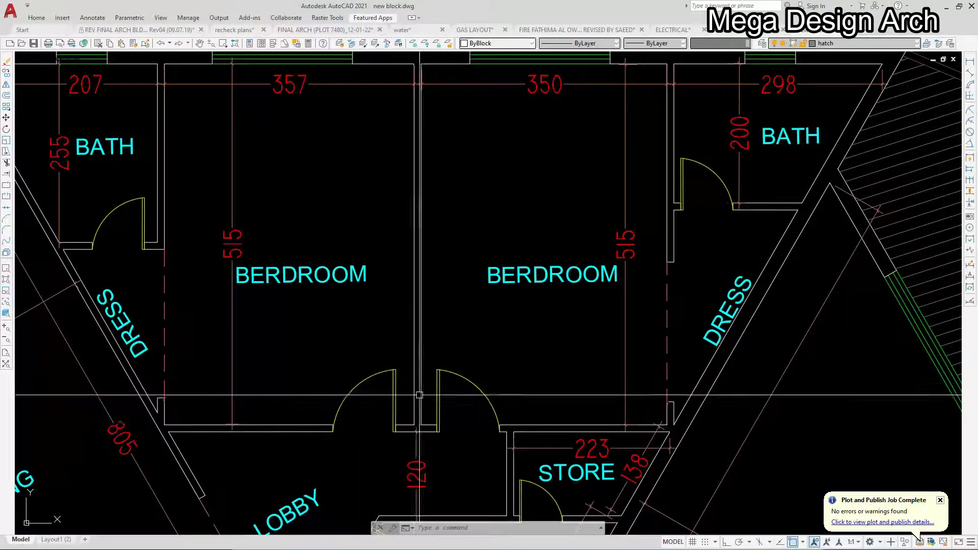
middle_drag(542, 303, 406, 335)
scroll(401, 290, up, 2)
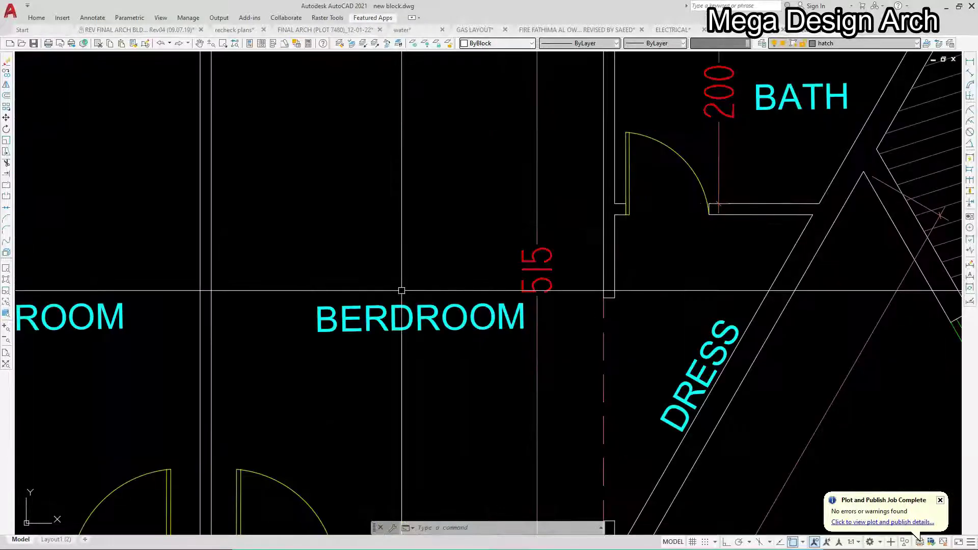
scroll(401, 291, down, 2)
scroll(565, 352, up, 2)
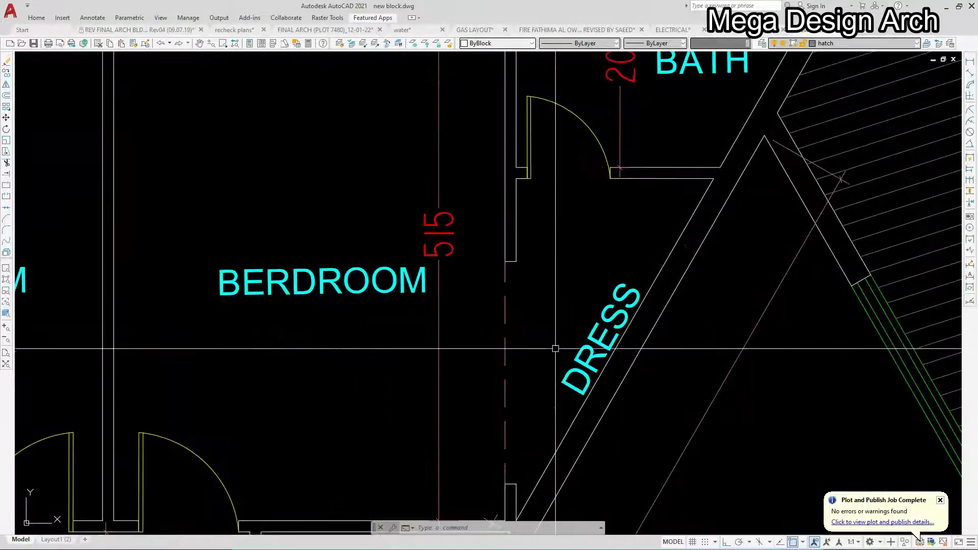
scroll(556, 349, down, 2)
middle_drag(559, 312, 509, 345)
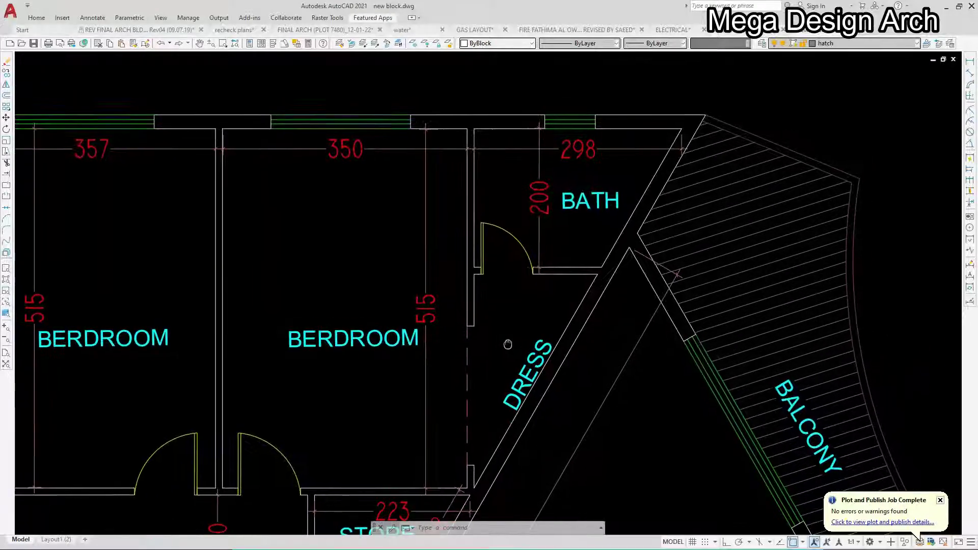
scroll(499, 349, up, 2)
scroll(499, 351, down, 2)
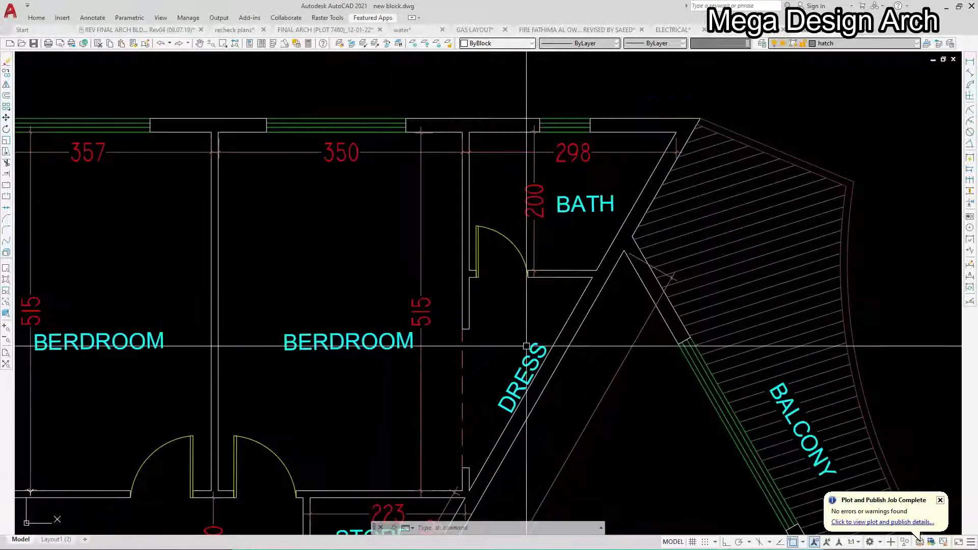
scroll(530, 225, up, 2)
middle_drag(502, 224, 504, 314)
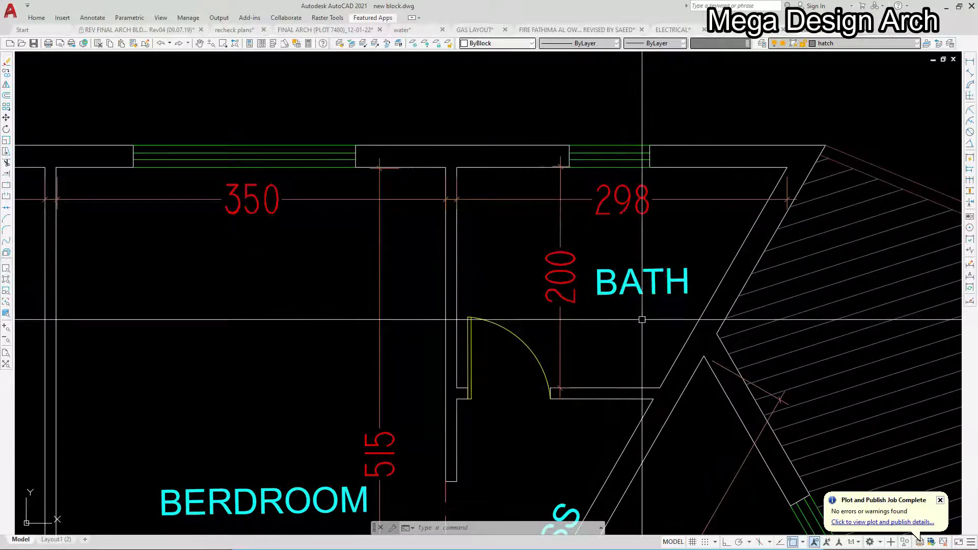
middle_drag(410, 295, 630, 198)
mouse_move(323, 323)
middle_down()
mouse_move(507, 246)
mouse_move(622, 236)
middle_up()
scroll(515, 236, down, 2)
middle_drag(515, 236, 544, 220)
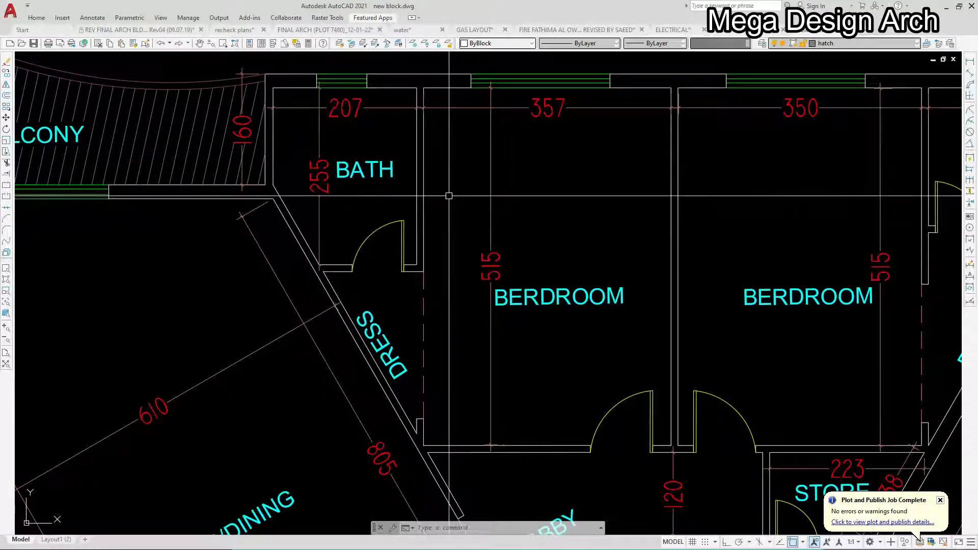
scroll(448, 195, down, 6)
scroll(489, 224, up, 2)
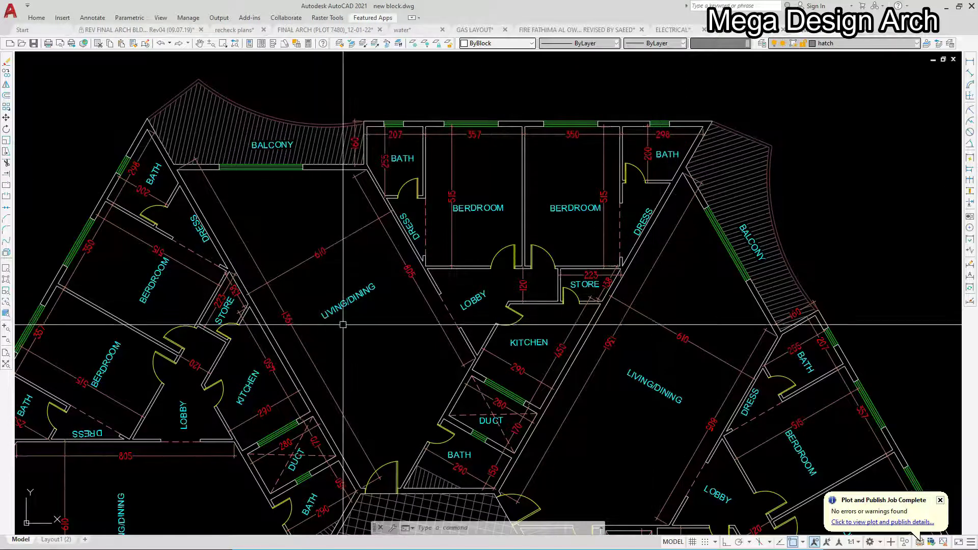
scroll(352, 219, down, 2)
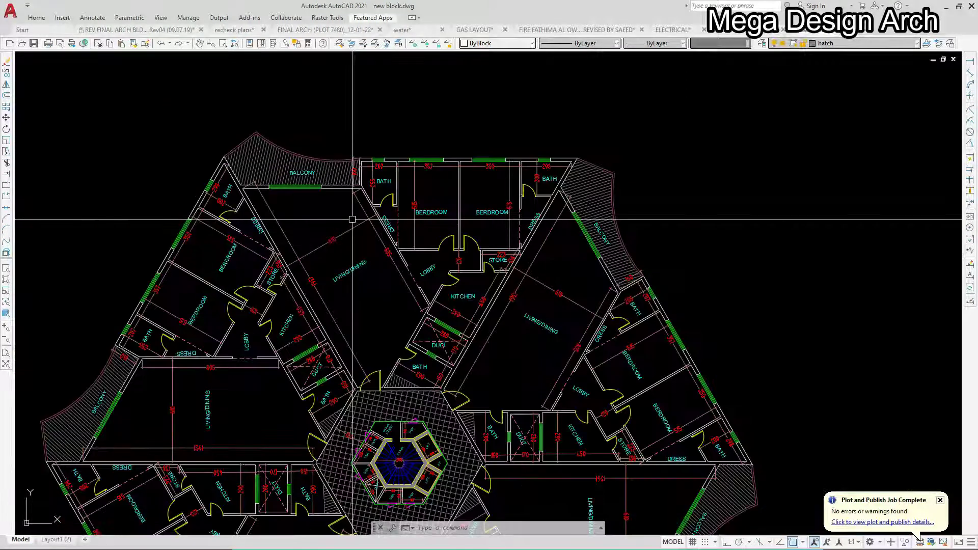
scroll(352, 219, down, 2)
scroll(432, 358, up, 3)
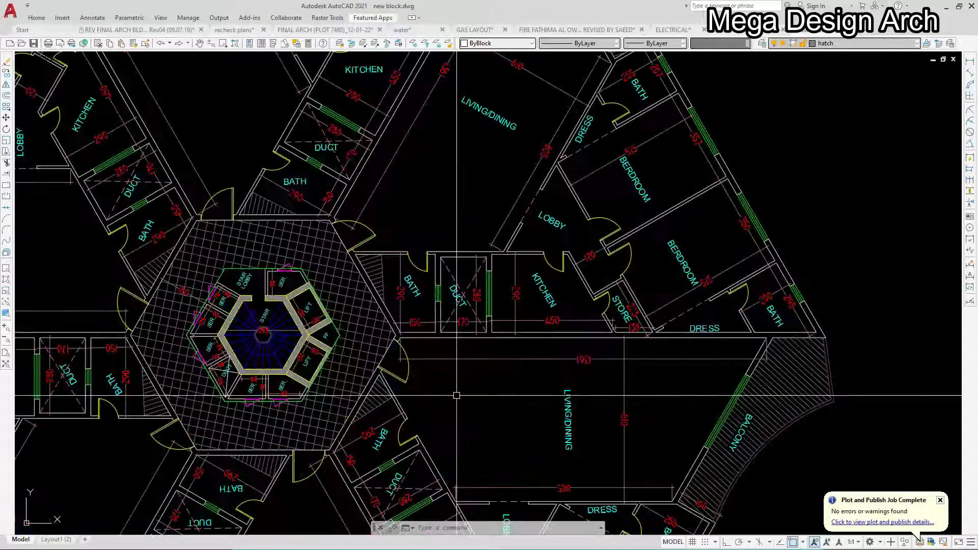
scroll(363, 242, down, 1)
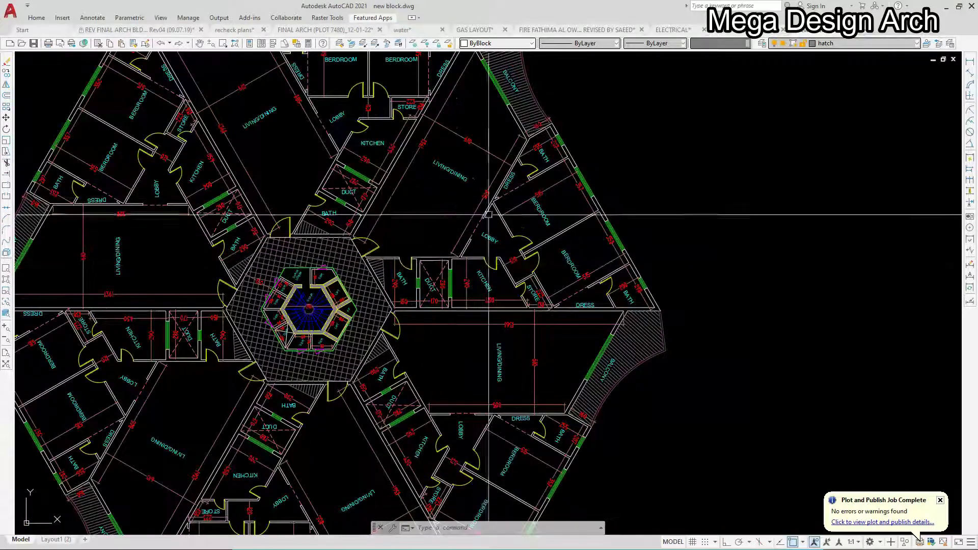
scroll(446, 376, down, 2)
scroll(548, 267, up, 5)
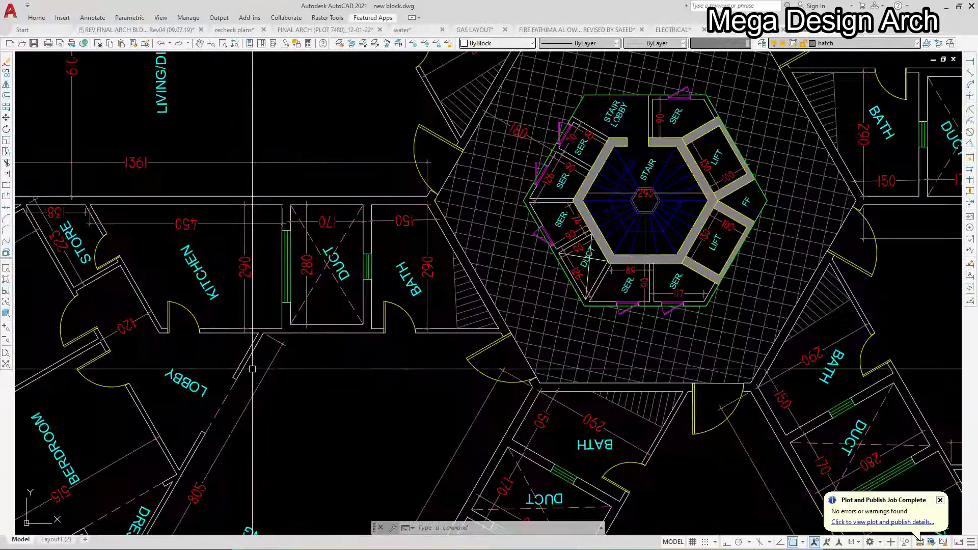
scroll(548, 267, down, 9)
scroll(262, 251, up, 10)
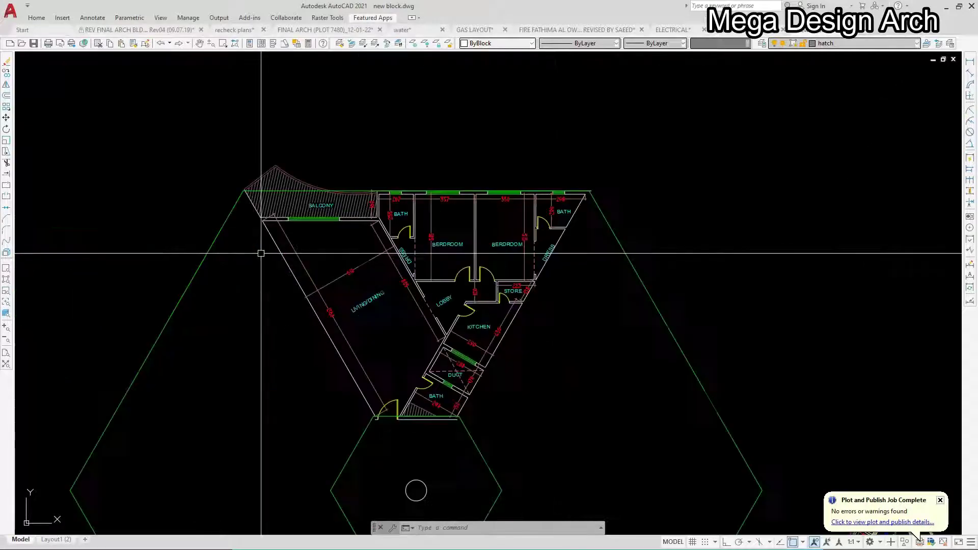
scroll(273, 280, down, 4)
scroll(487, 288, up, 6)
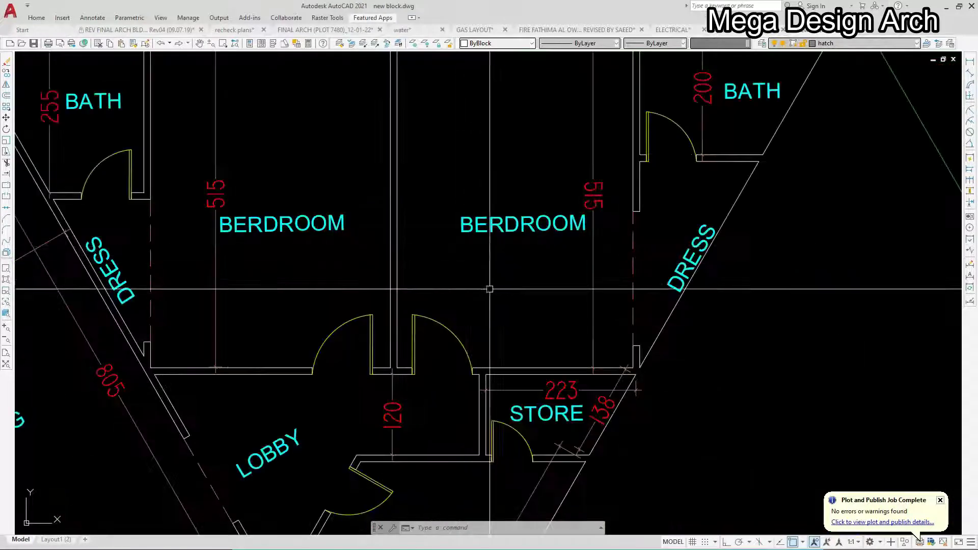
scroll(524, 158, down, 6)
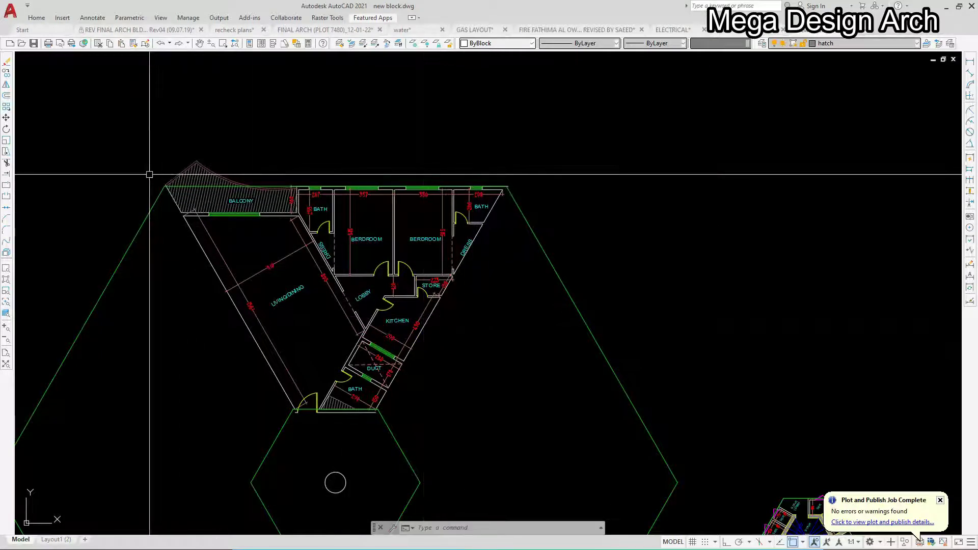
scroll(272, 330, up, 6)
scroll(295, 382, down, 4)
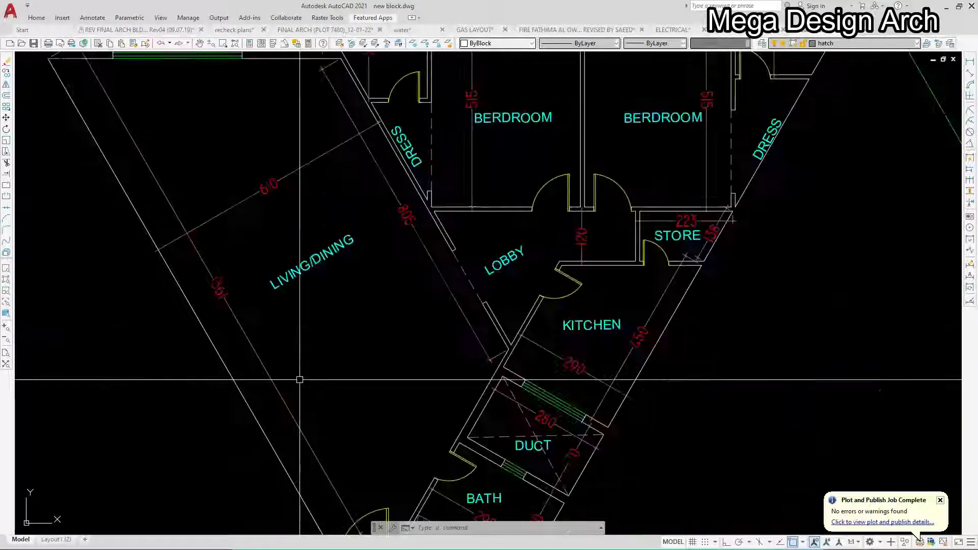
scroll(317, 352, down, 3)
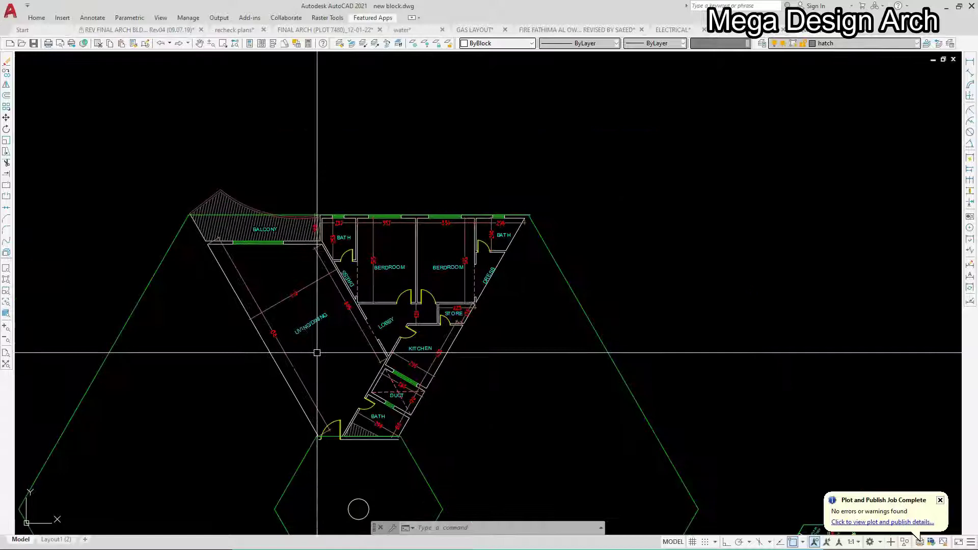
scroll(242, 275, up, 2)
scroll(267, 294, up, 2)
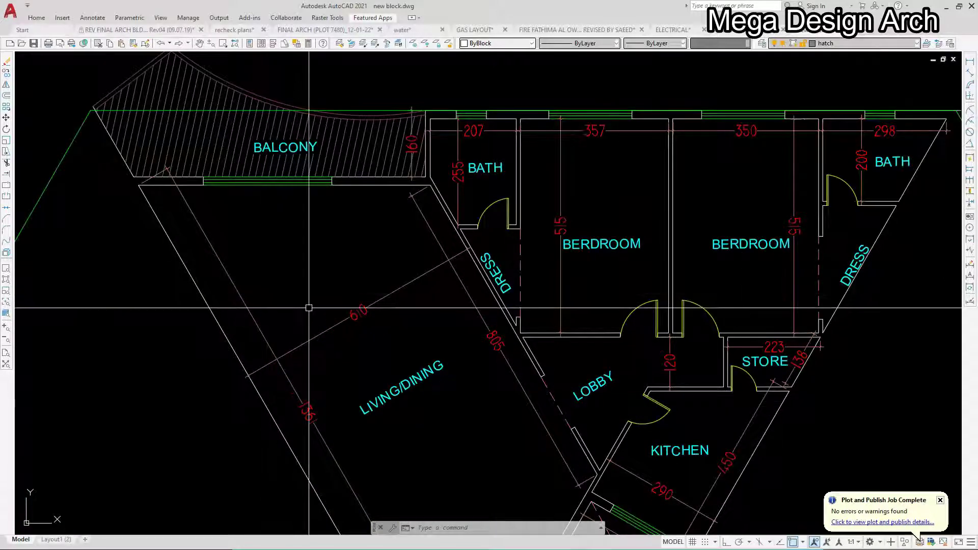
scroll(309, 276, down, 4)
scroll(450, 308, up, 2)
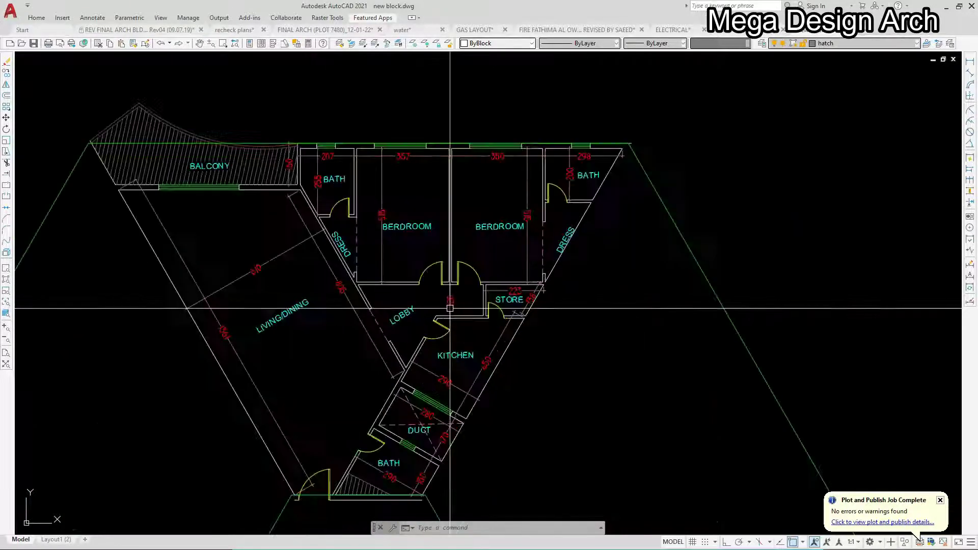
scroll(464, 290, down, 2)
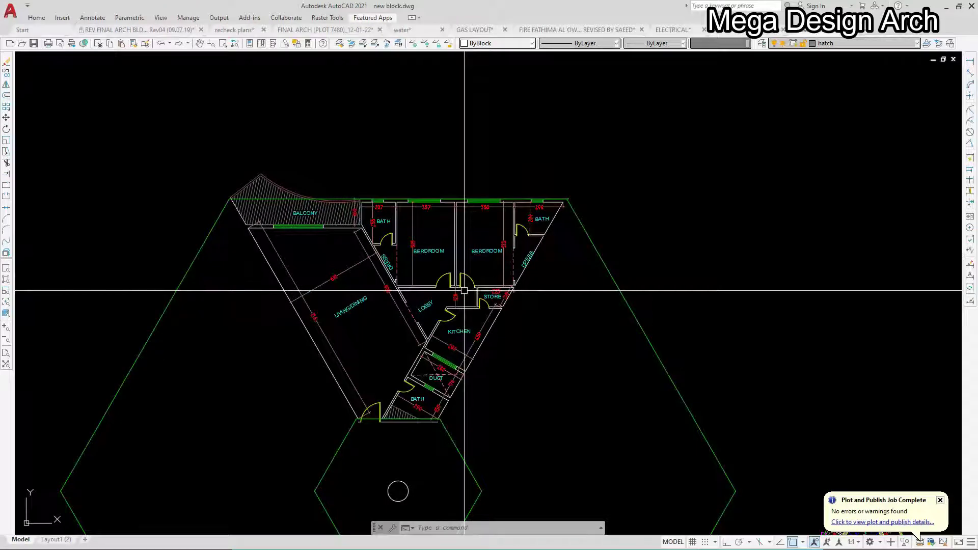
scroll(415, 258, down, 2)
click(549, 296)
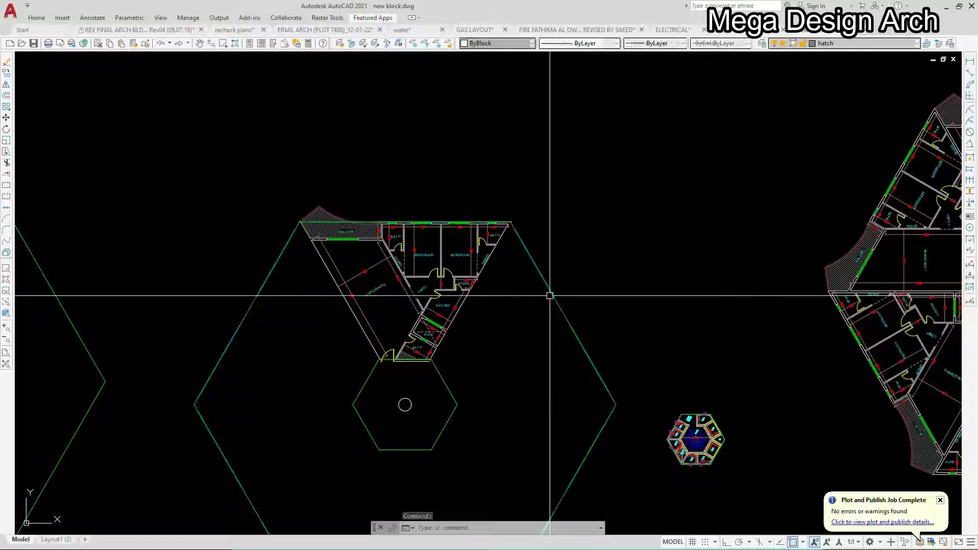
- Try selecting the green hexagon and the triangular apartment unit, then clear the selection
scroll(550, 295, down, 2)
scroll(513, 308, up, 2)
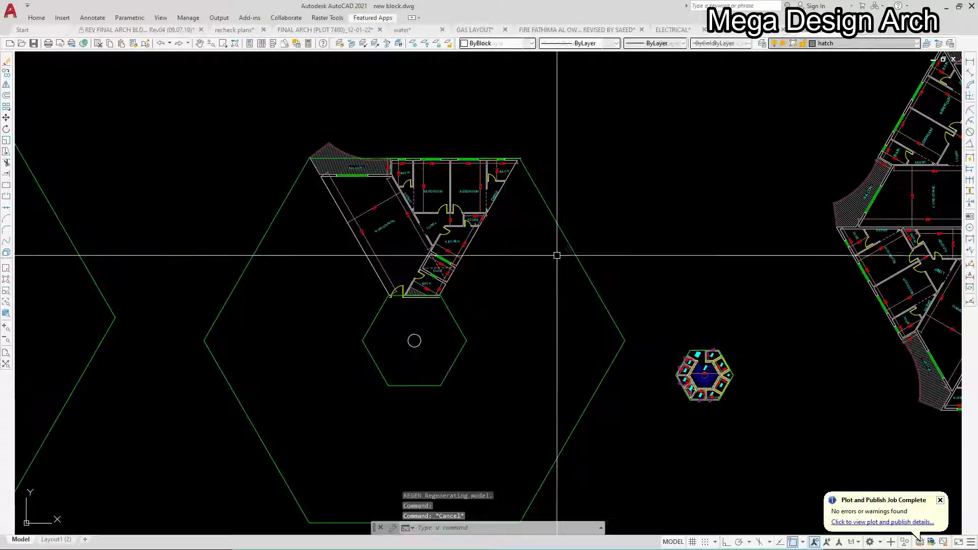
click(568, 241)
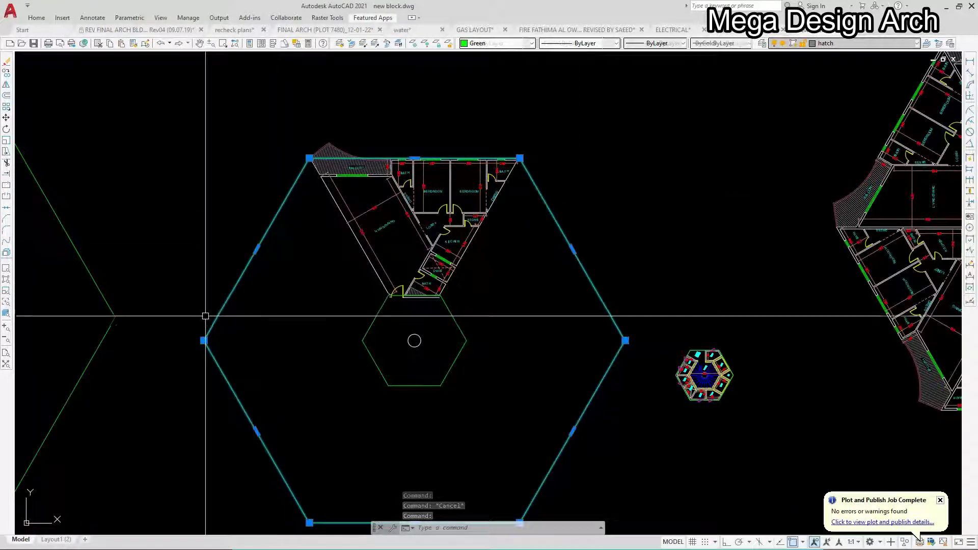
key(Escape)
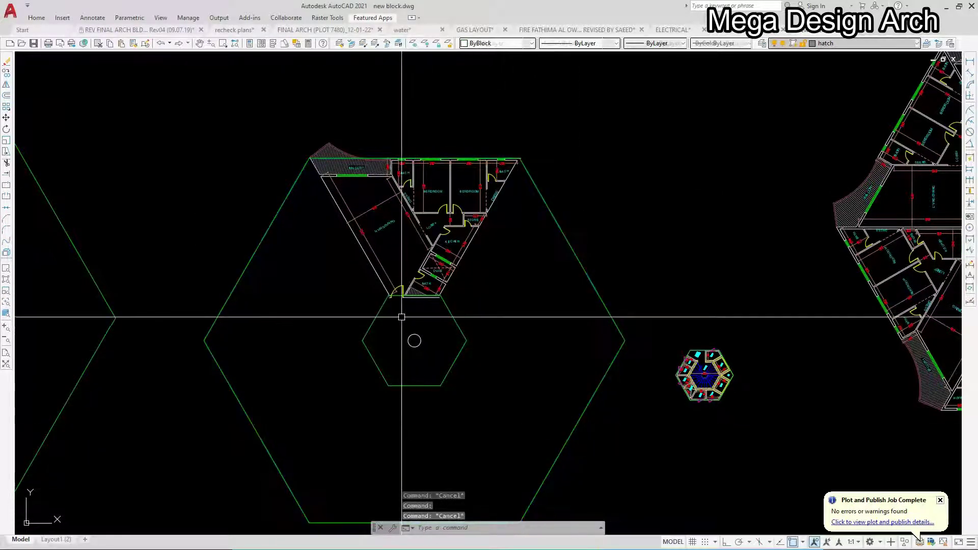
scroll(402, 317, up, 2)
scroll(280, 360, down, 3)
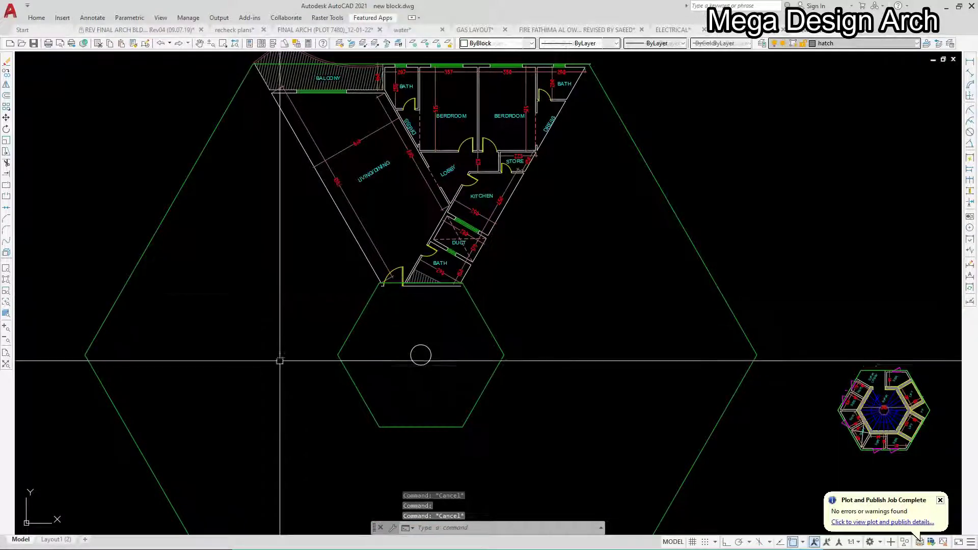
click(229, 140)
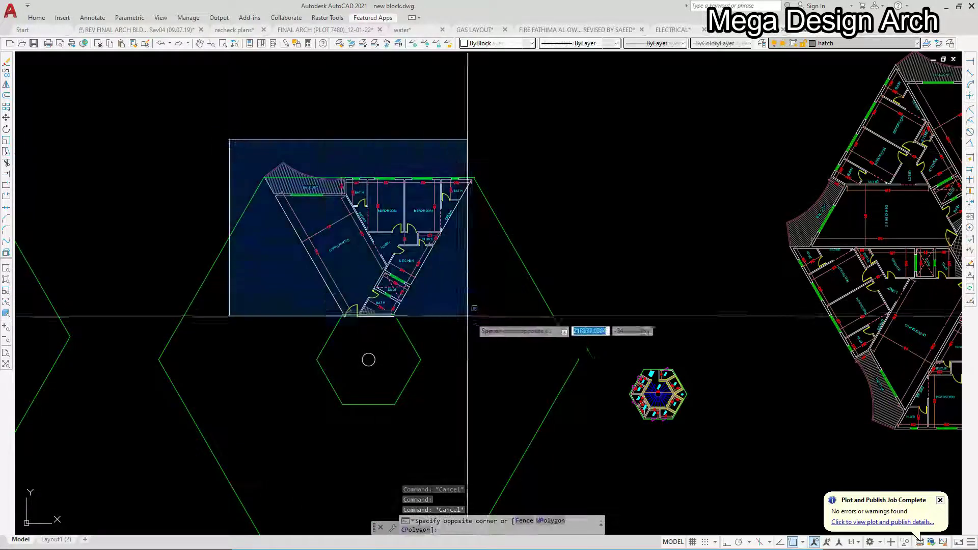
click(524, 329)
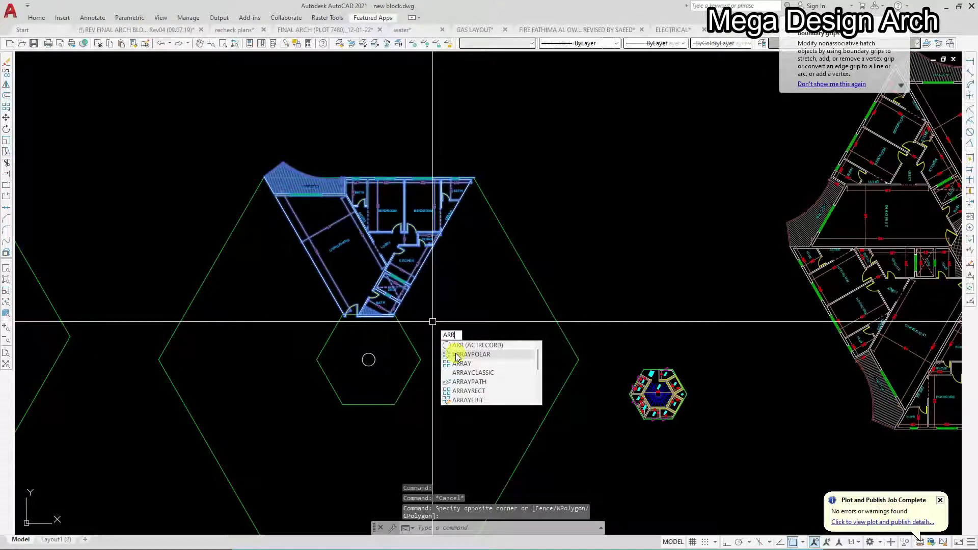
key(Escape)
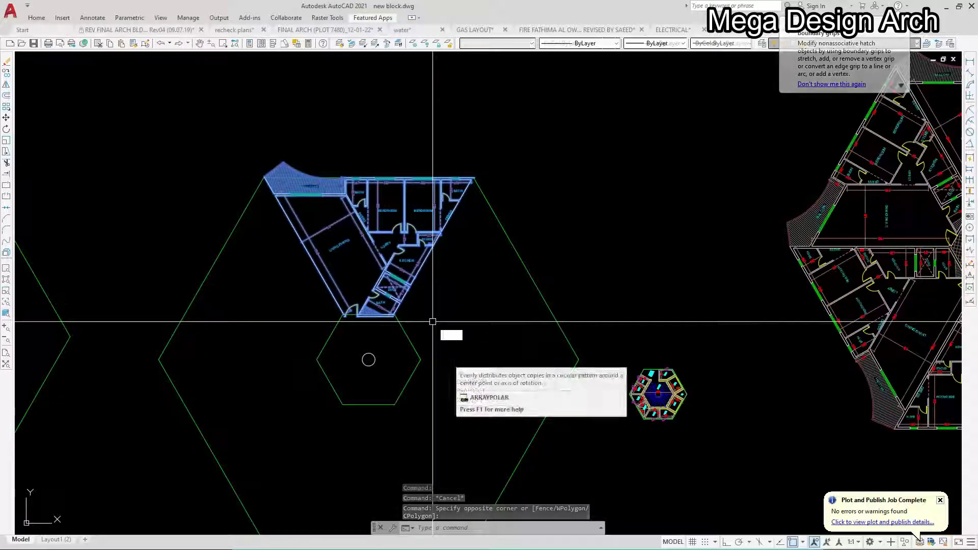
scroll(398, 338, up, 6)
scroll(397, 421, down, 2)
scroll(309, 366, up, 4)
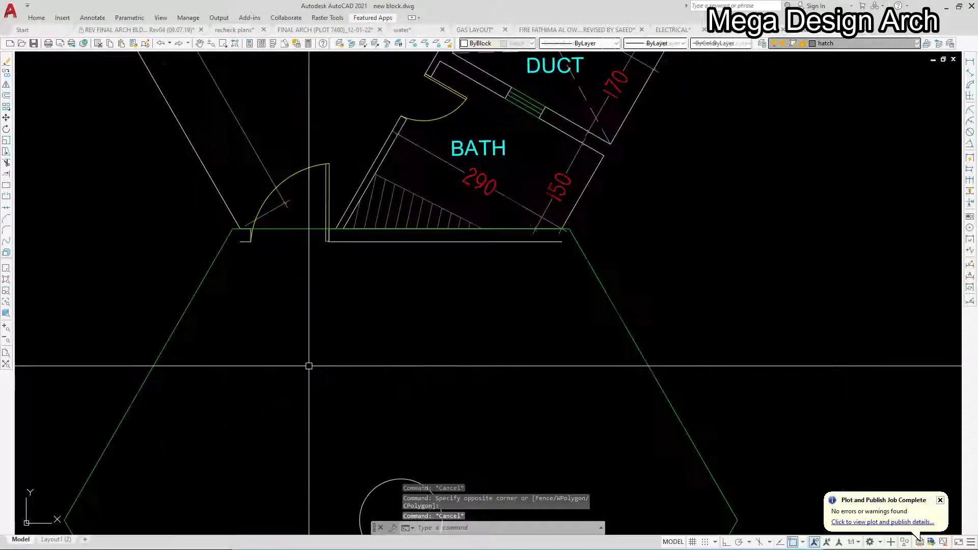
- Window-select the whole apartment unit for a polar array (ARR) centred on the hexagon centre
text(A)
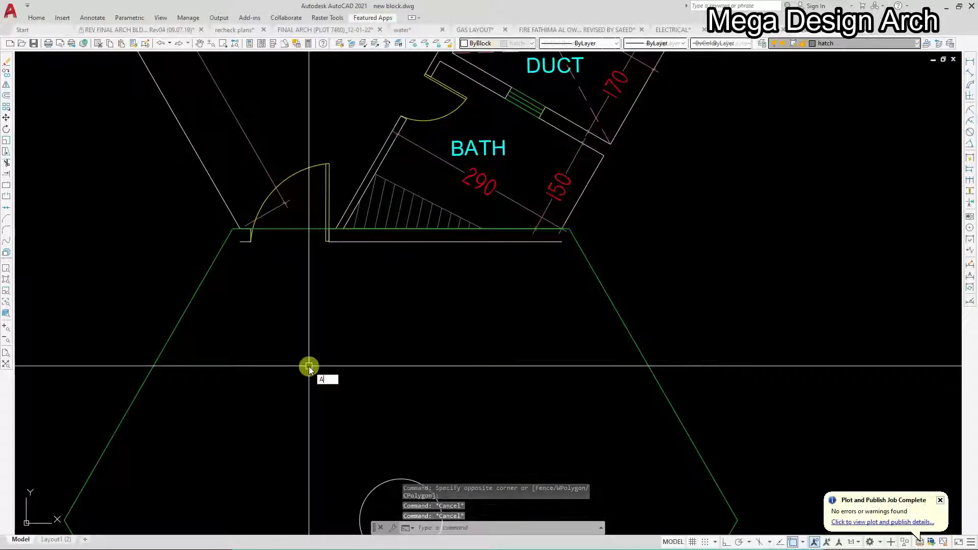
text(RR)
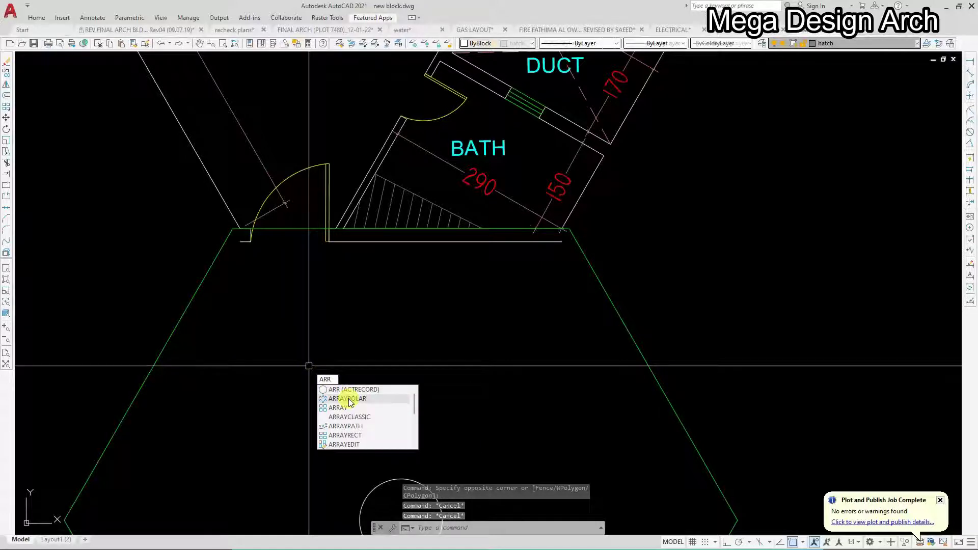
click(350, 401)
scroll(391, 405, down, 4)
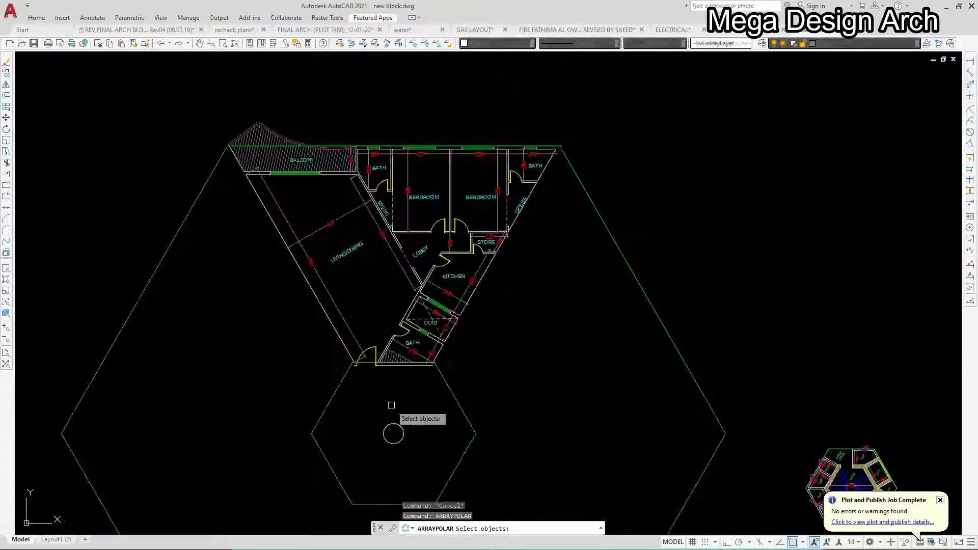
click(184, 84)
click(607, 375)
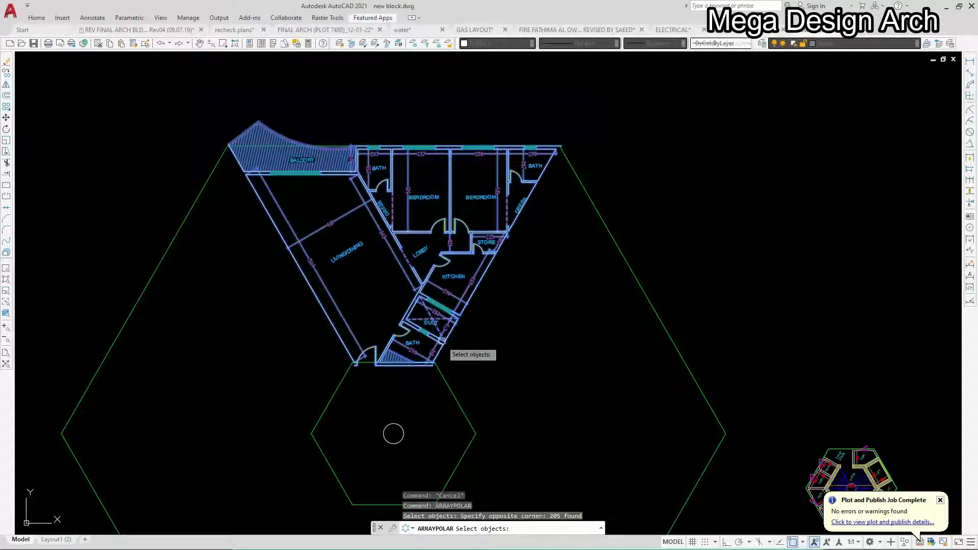
key(Return)
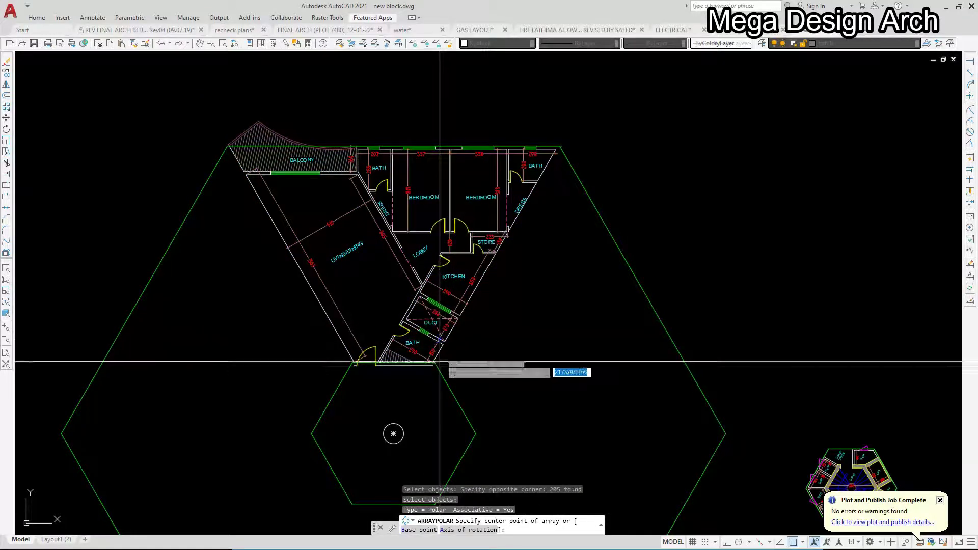
scroll(393, 434, up, 4)
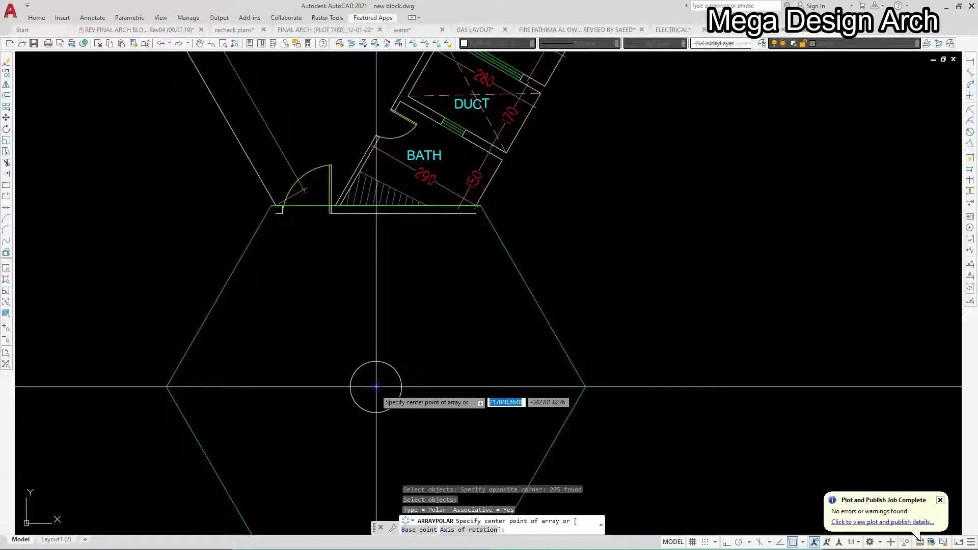
scroll(375, 387, down, 4)
click(375, 388)
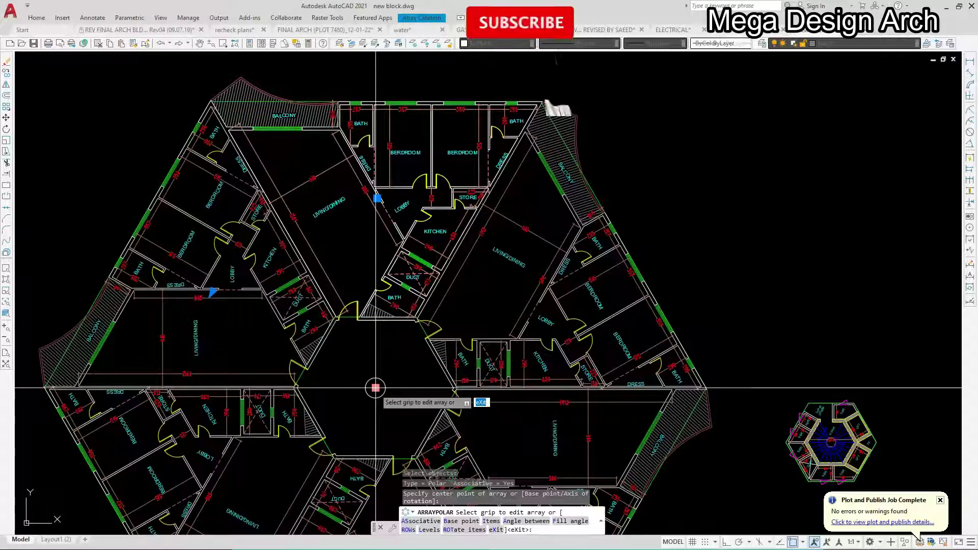
- Finish the polar array and erase the leftover hexagon guide outline
key(Return)
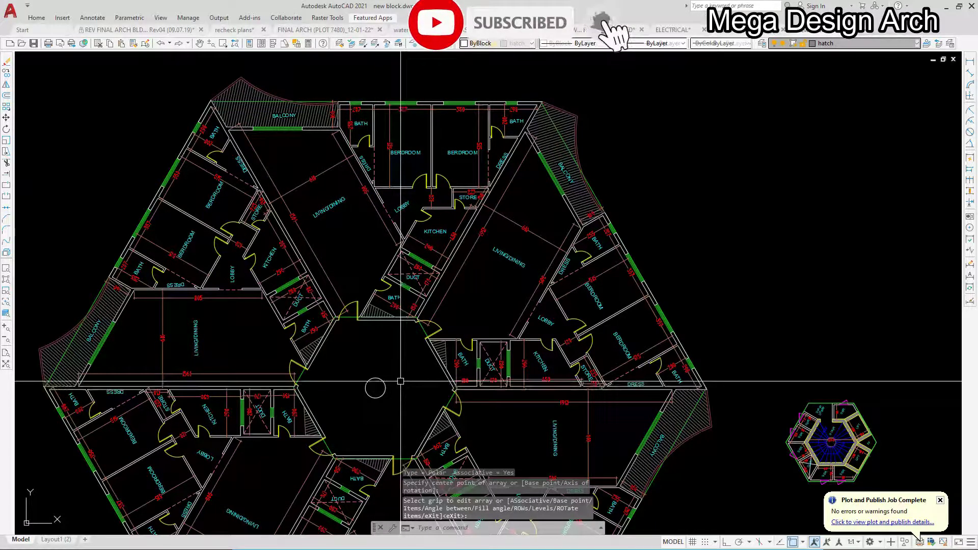
scroll(405, 332, up, 5)
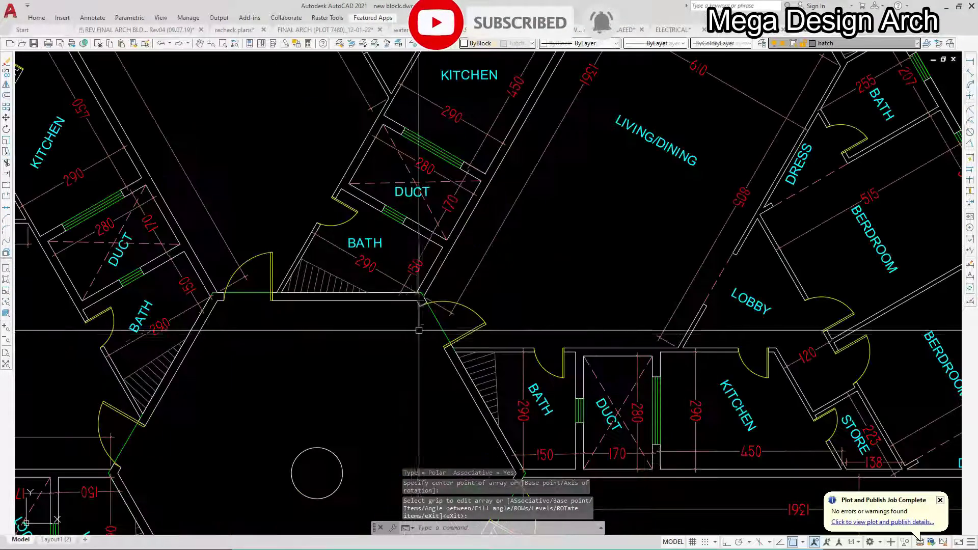
key(Return)
click(433, 323)
scroll(402, 324, down, 6)
key(e)
key(Return)
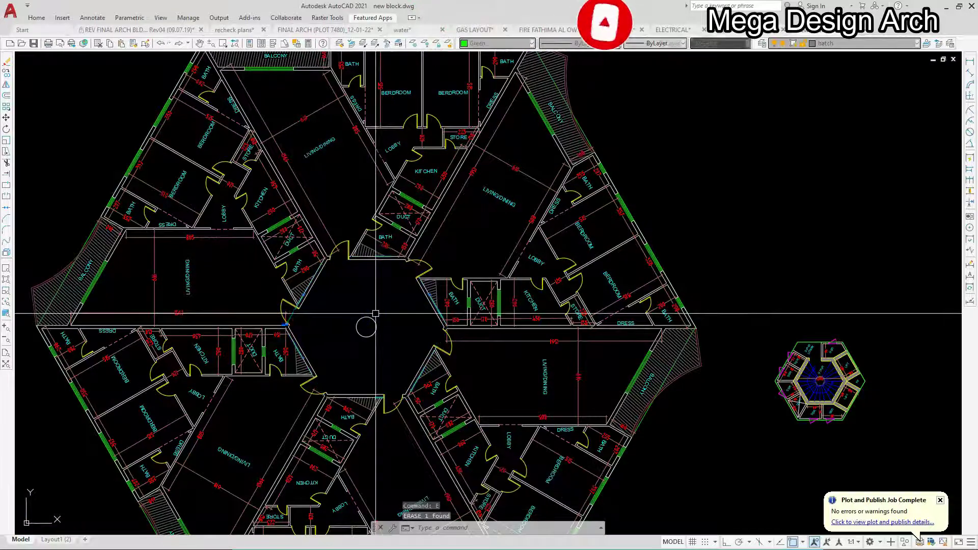
- Erase the stray green line
scroll(397, 325, up, 4)
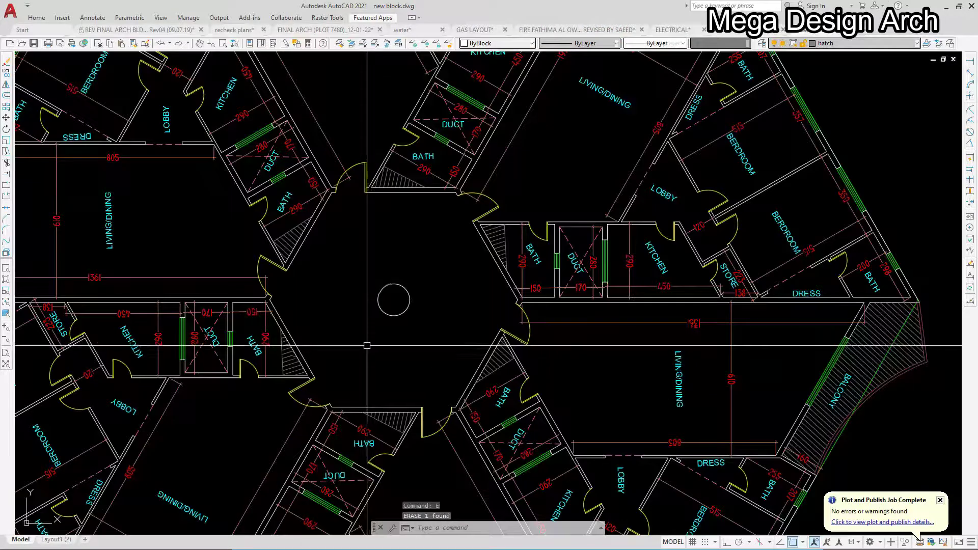
scroll(366, 345, down, 2)
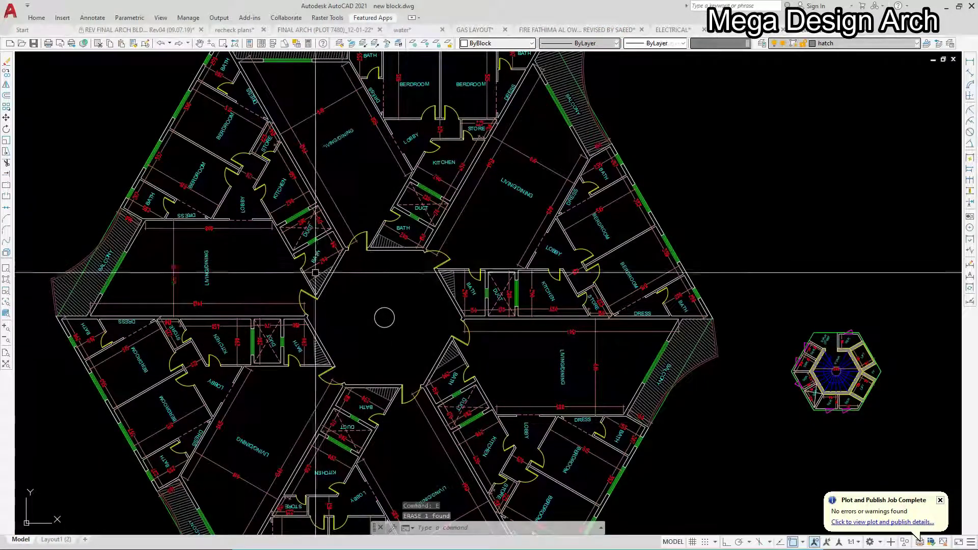
scroll(339, 327, down, 2)
scroll(337, 333, up, 4)
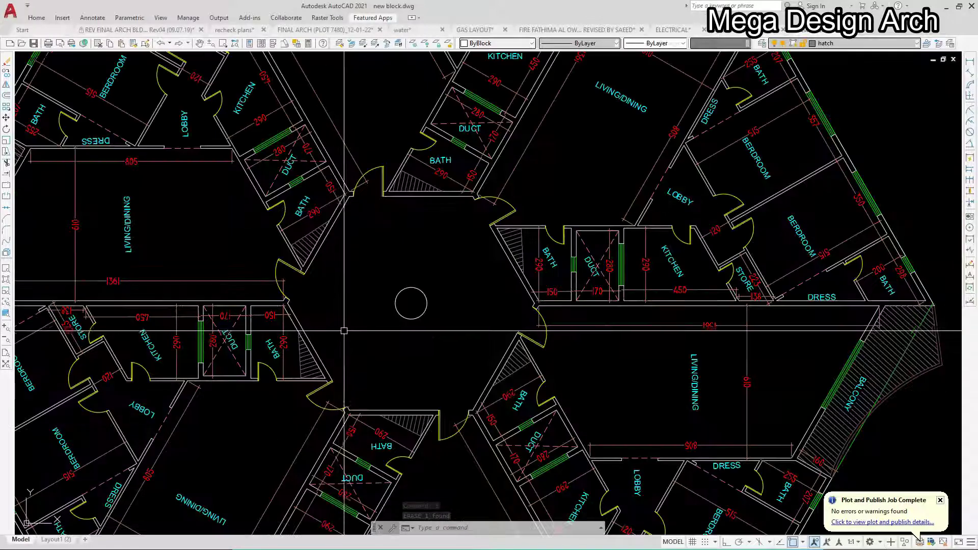
scroll(359, 324, down, 2)
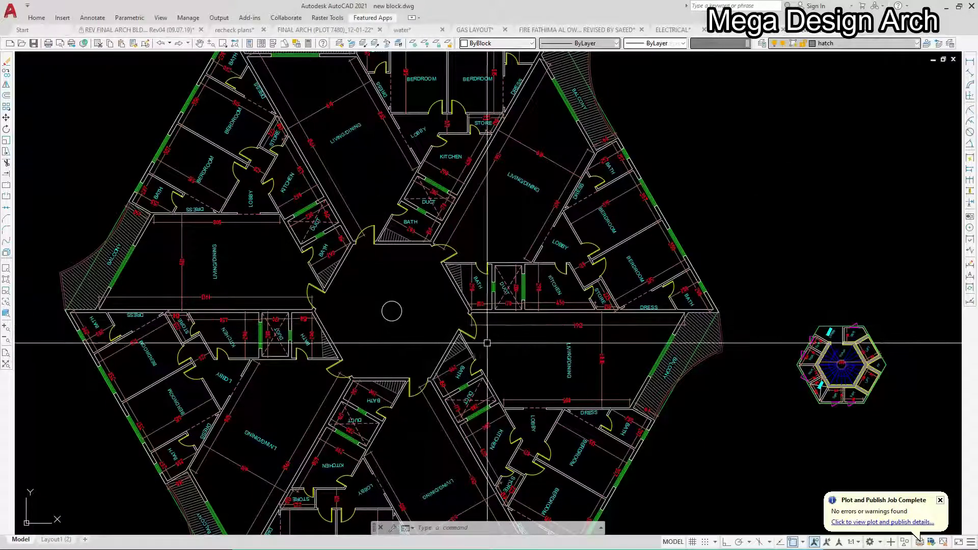
scroll(458, 336, down, 2)
scroll(327, 431, up, 5)
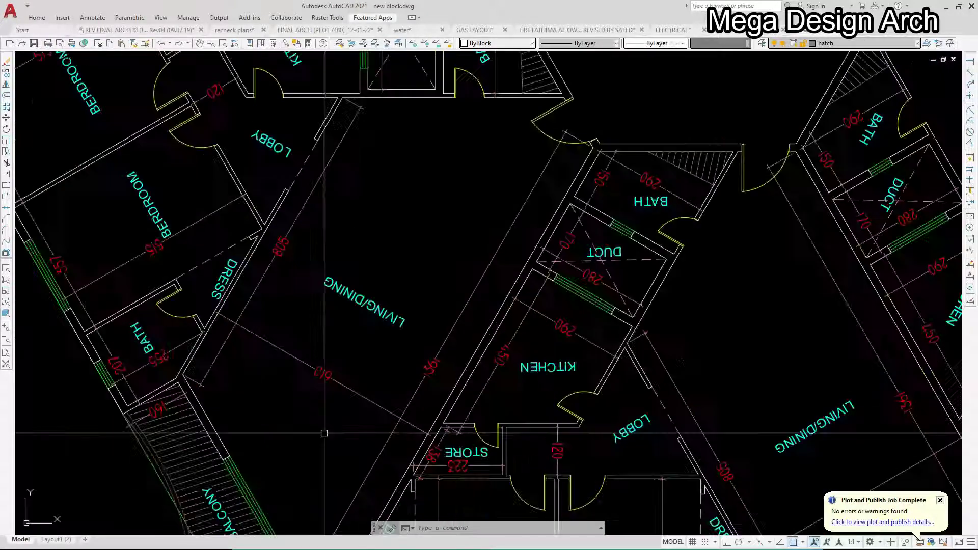
scroll(286, 356, down, 3)
scroll(276, 447, up, 8)
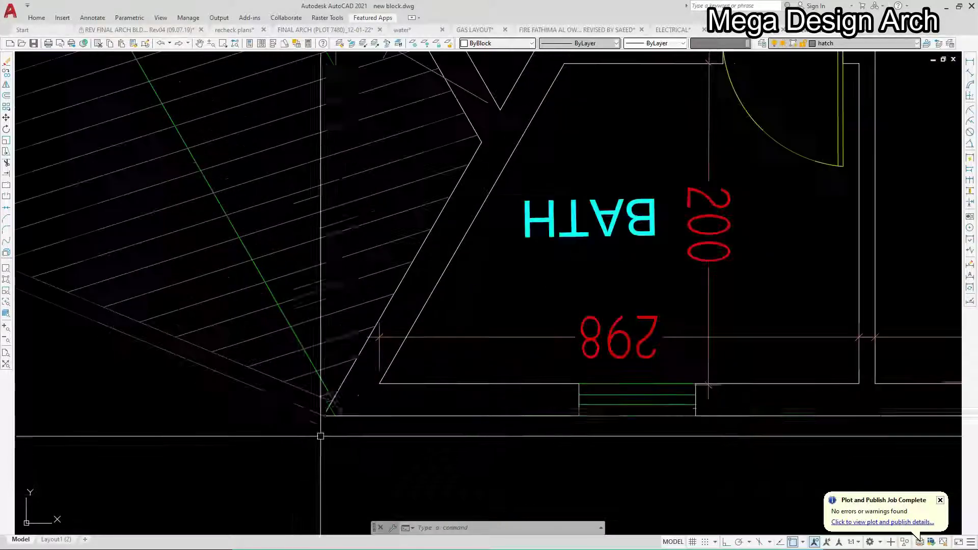
text(e)
key(Return)
- Zoom and pan to bring the hexagonal stair core into view
scroll(299, 415, down, 5)
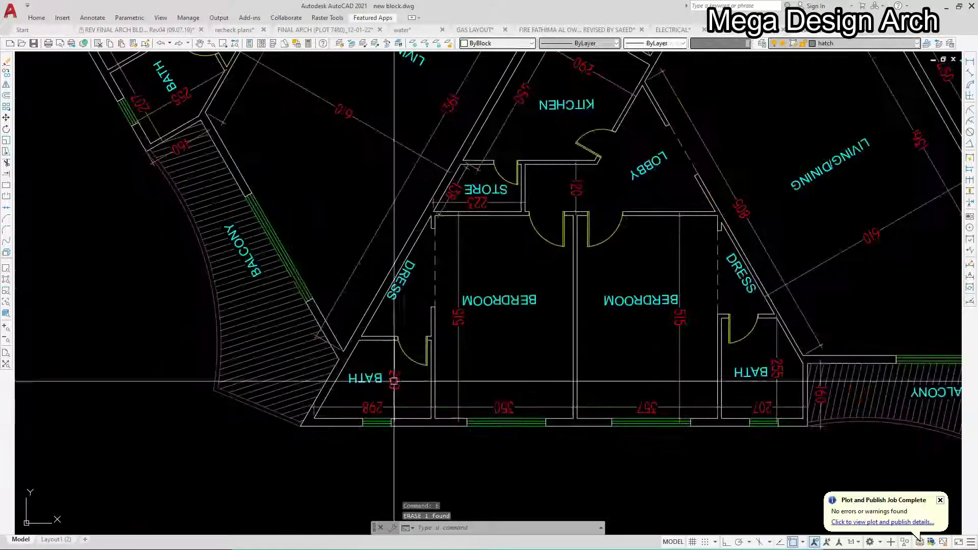
scroll(393, 407, up, 4)
scroll(313, 407, down, 4)
scroll(323, 285, down, 5)
scroll(356, 283, up, 4)
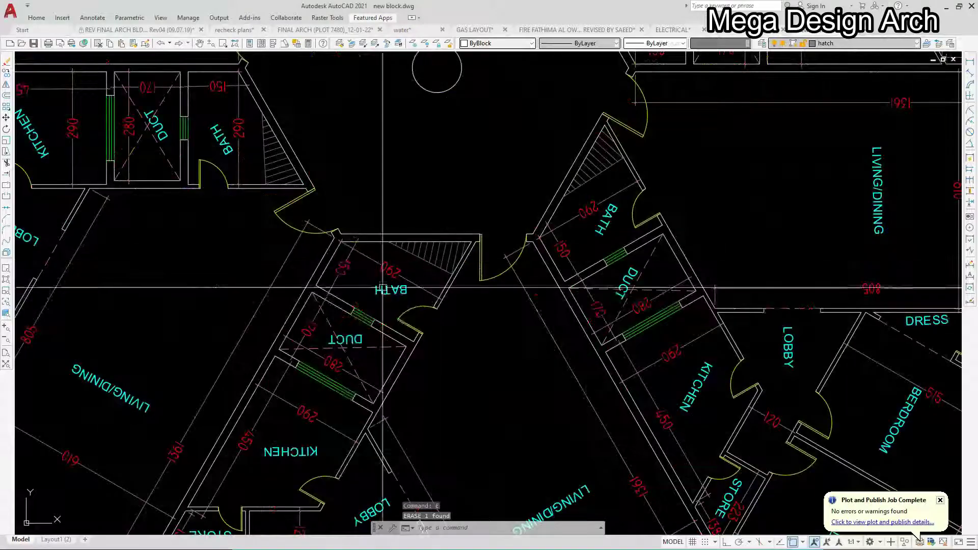
scroll(346, 286, down, 5)
scroll(331, 275, down, 4)
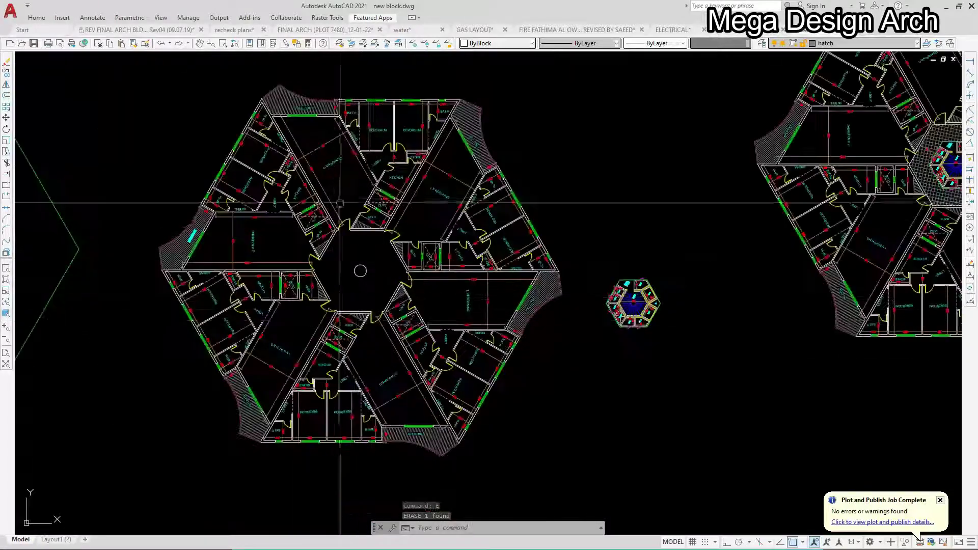
scroll(285, 218, up, 5)
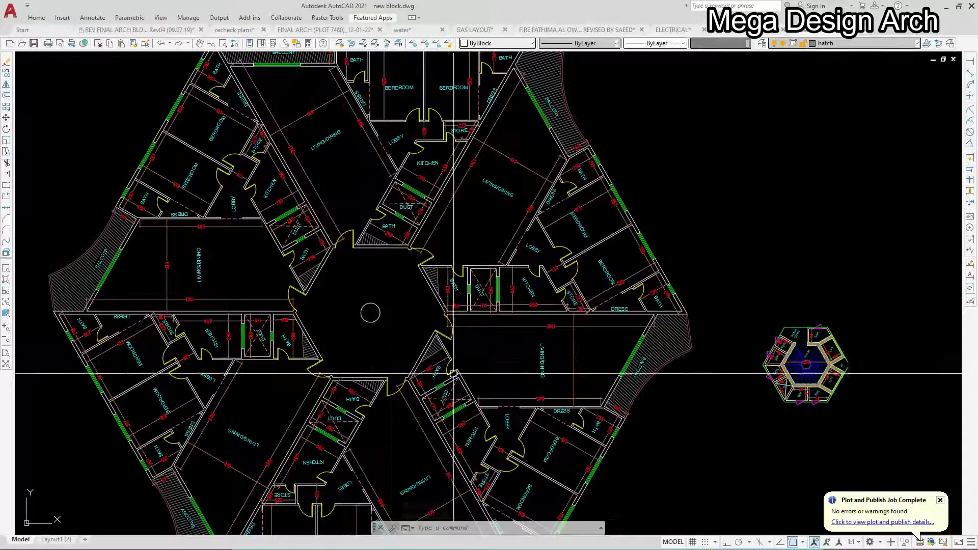
scroll(840, 408, up, 6)
scroll(618, 394, down, 2)
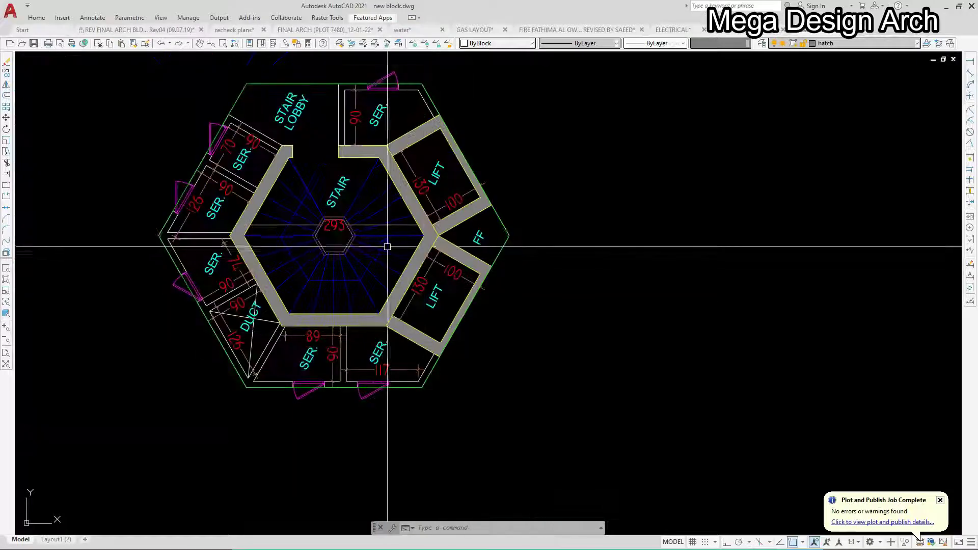
scroll(358, 232, up, 3)
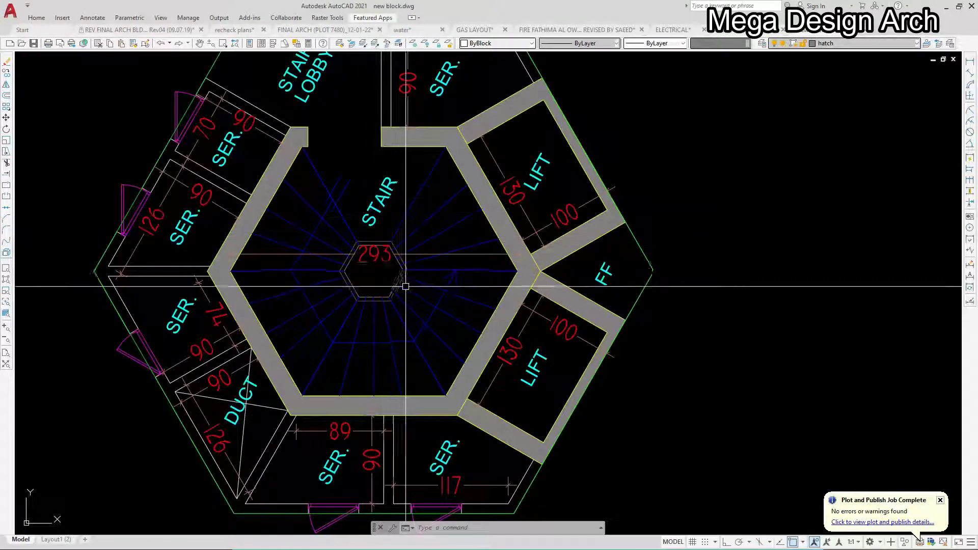
scroll(405, 286, down, 3)
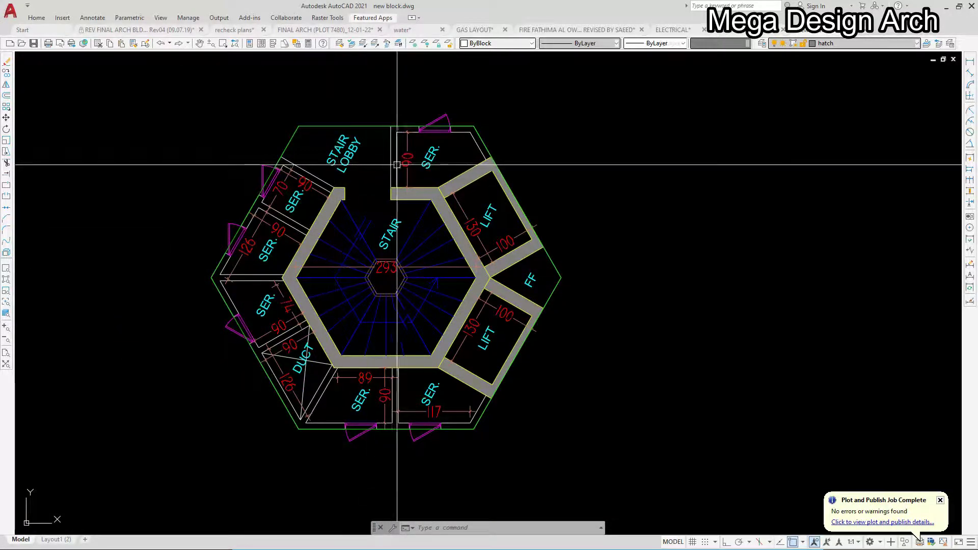
scroll(397, 164, up, 2)
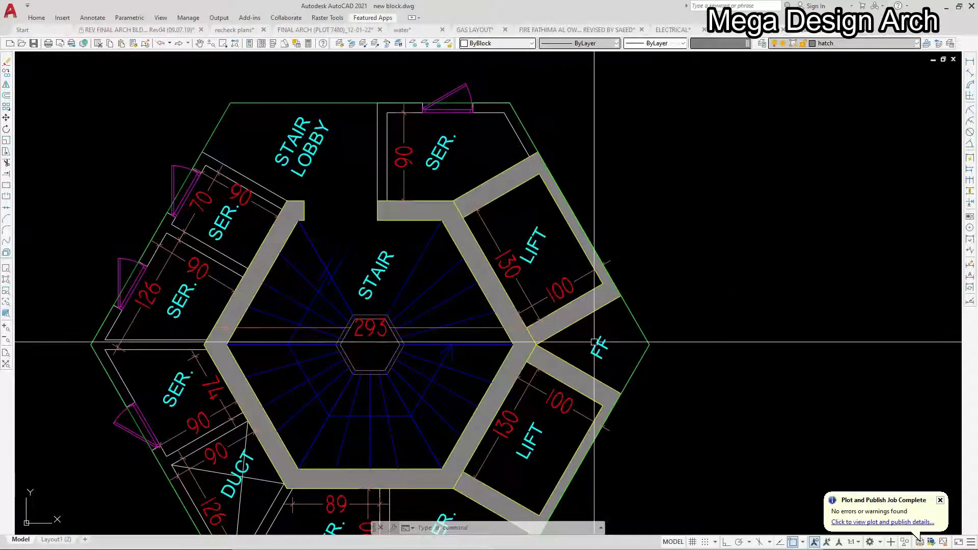
middle_drag(537, 435, 555, 377)
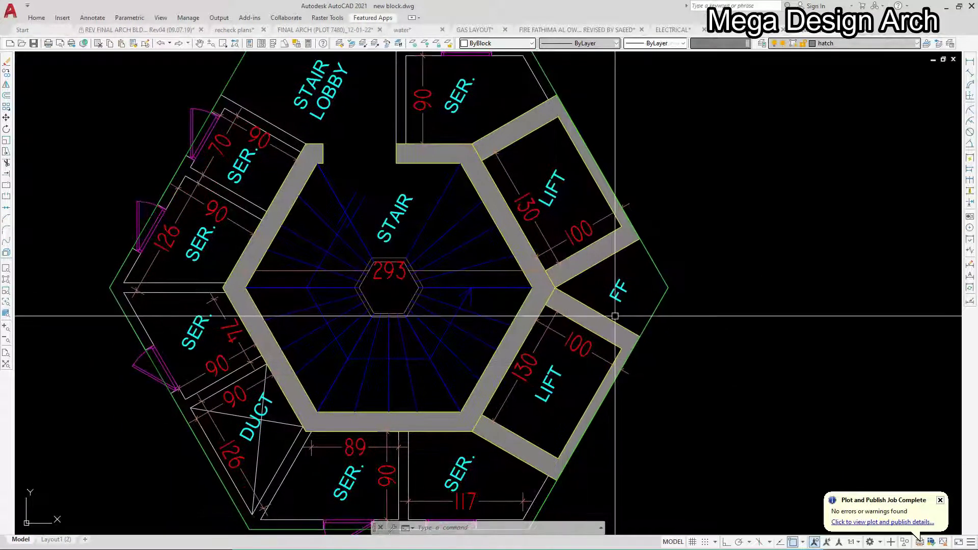
middle_drag(561, 305, 609, 242)
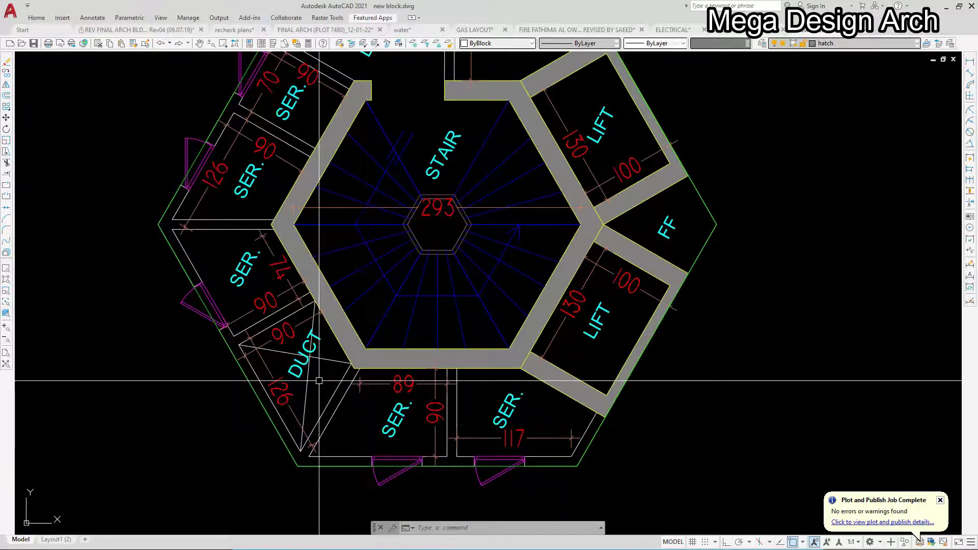
scroll(319, 380, down, 3)
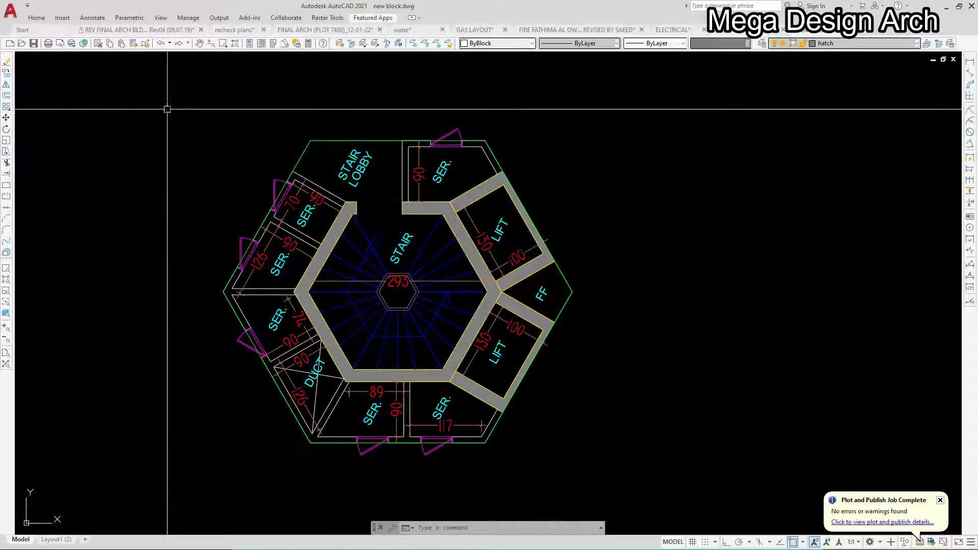
- Copy the stair core block from its centre onto the building's central hexagon, then start OFFSET
click(167, 110)
click(443, 396)
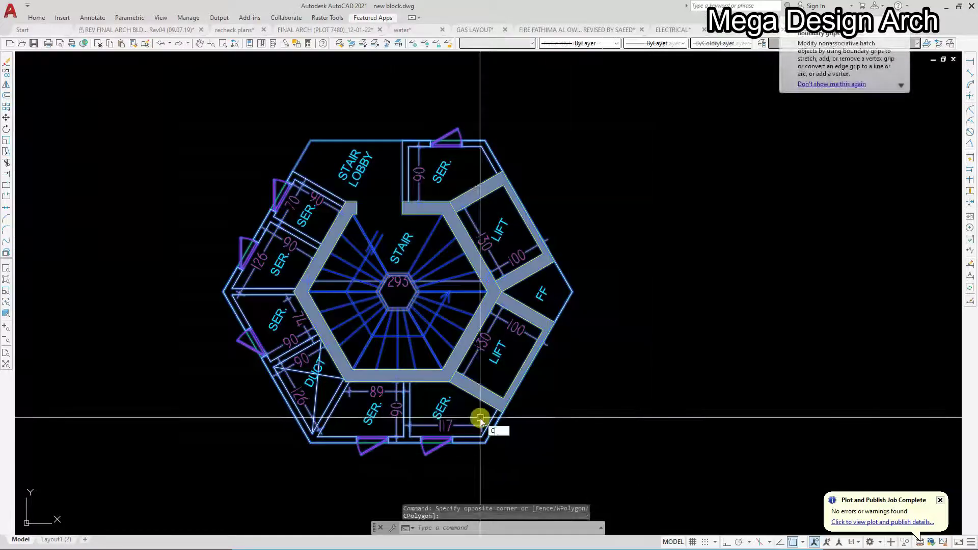
text(co)
key(Return)
scroll(402, 298, up, 5)
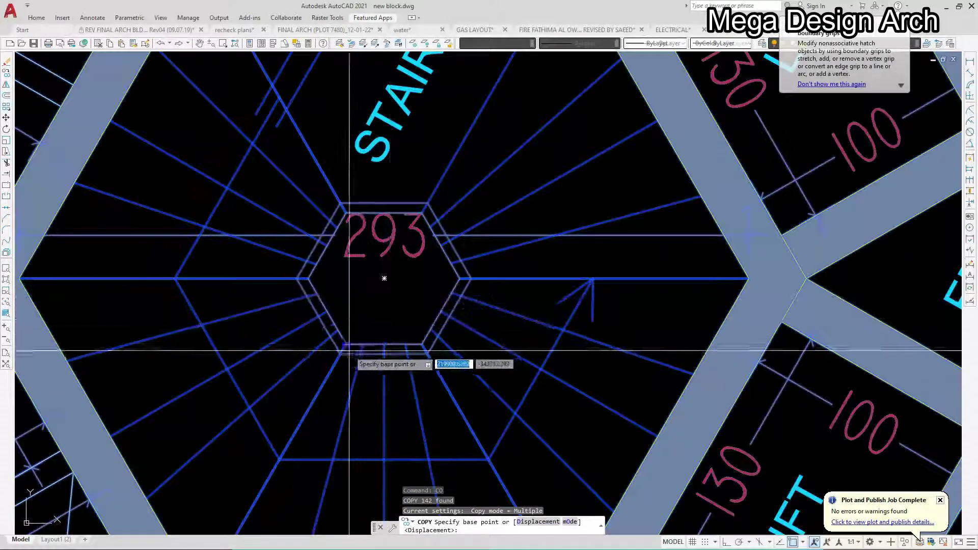
click(384, 279)
scroll(632, 323, down, 10)
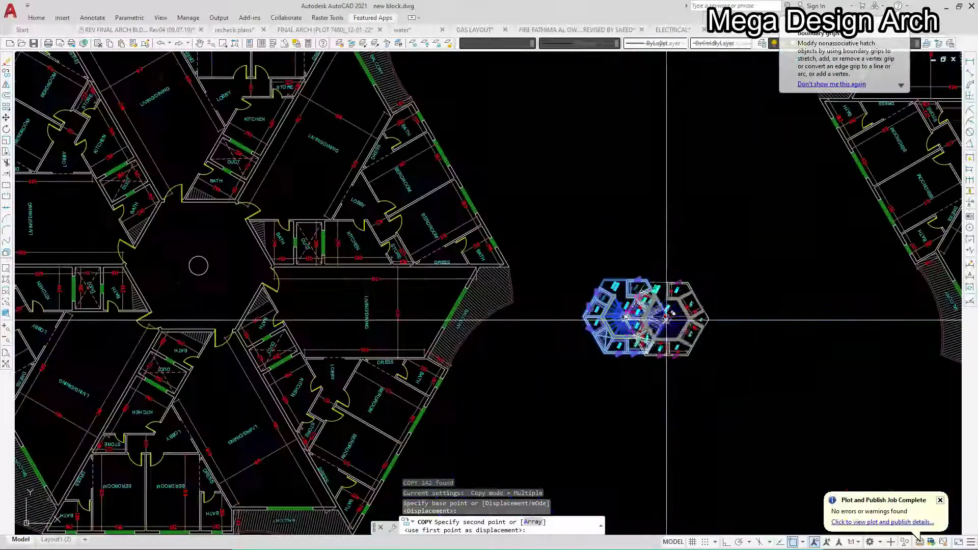
scroll(338, 285, up, 6)
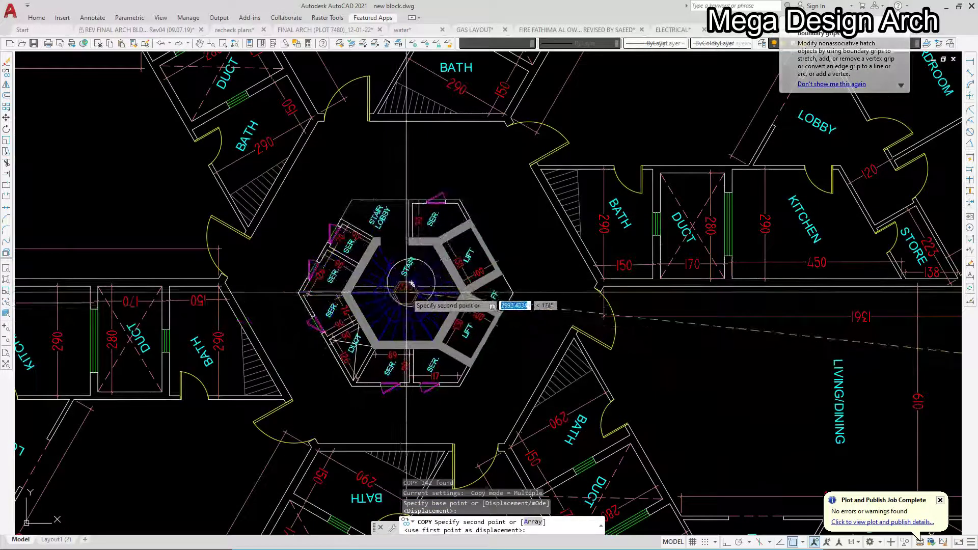
click(412, 282)
key(Escape)
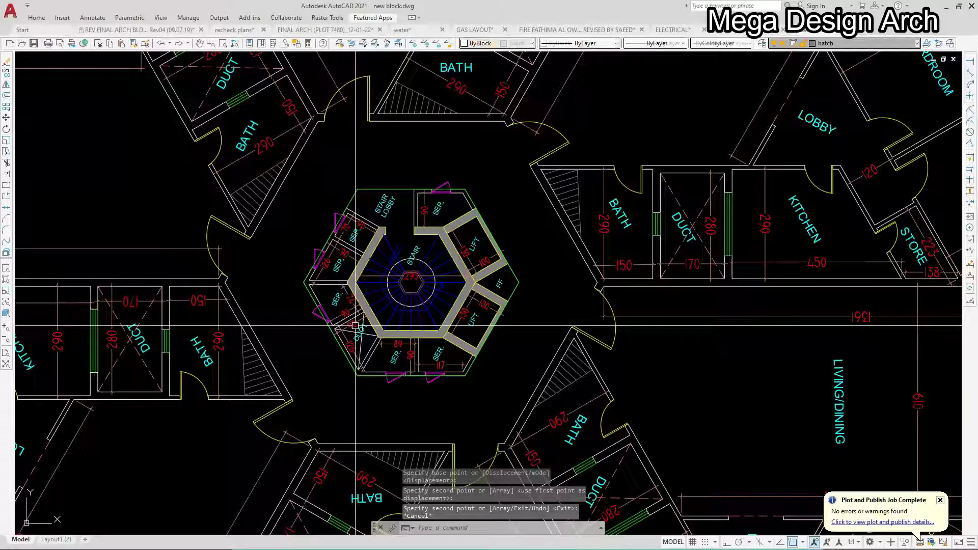
text(o)
key(space)
- Offset the core hexagon outline 180 outward to form the corridor edge
text(180)
key(Return)
click(387, 196)
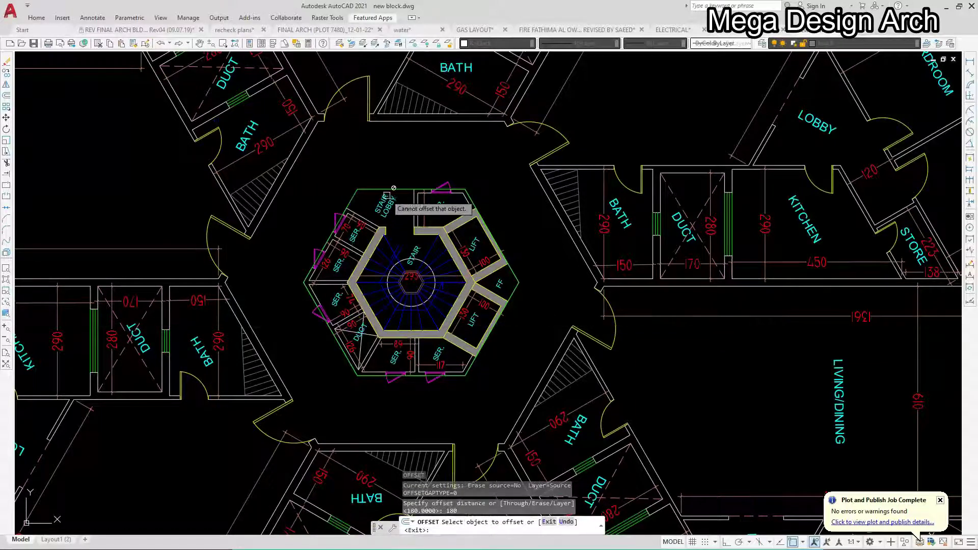
click(400, 190)
click(400, 148)
key(Escape)
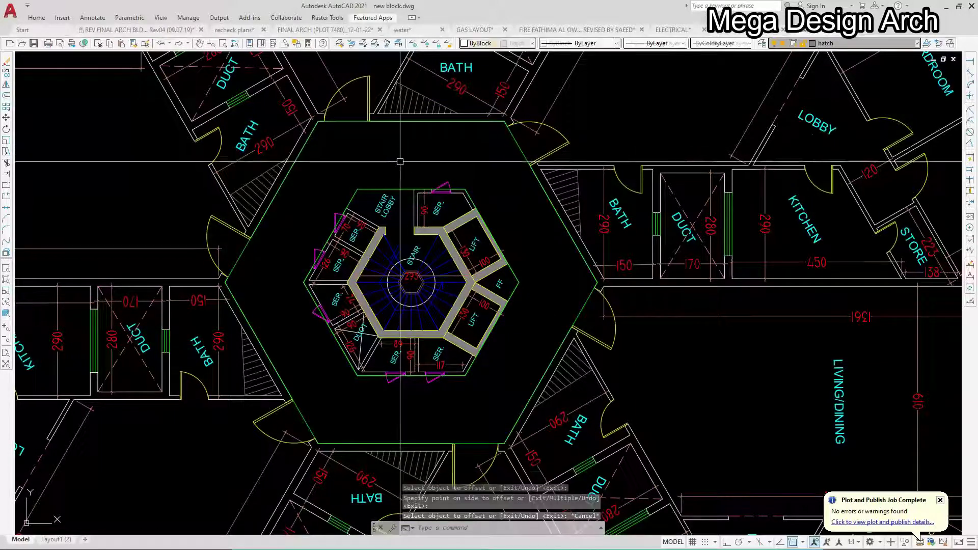
- Hatch the corridor ring between the core hexagon and the larger hexagon
scroll(399, 167, up, 3)
text(h)
key(space)
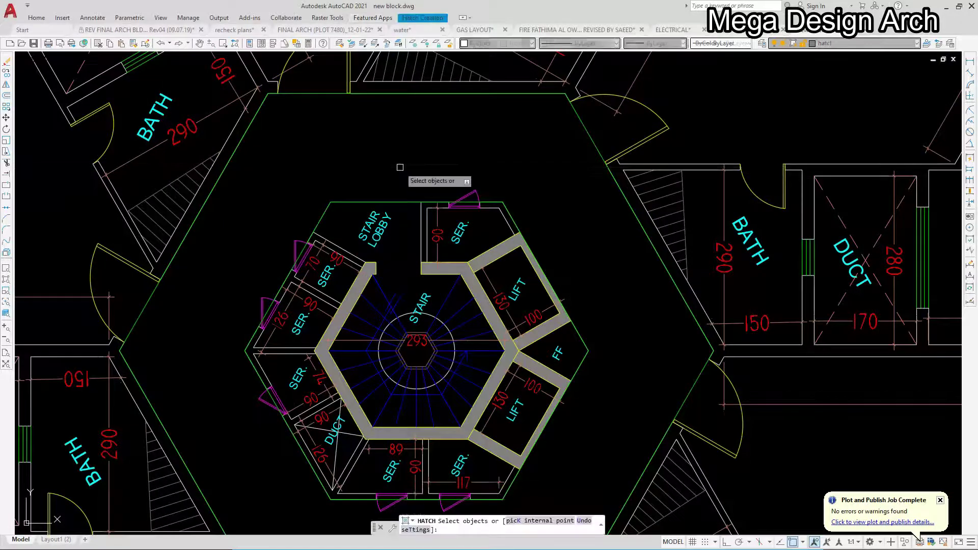
click(345, 201)
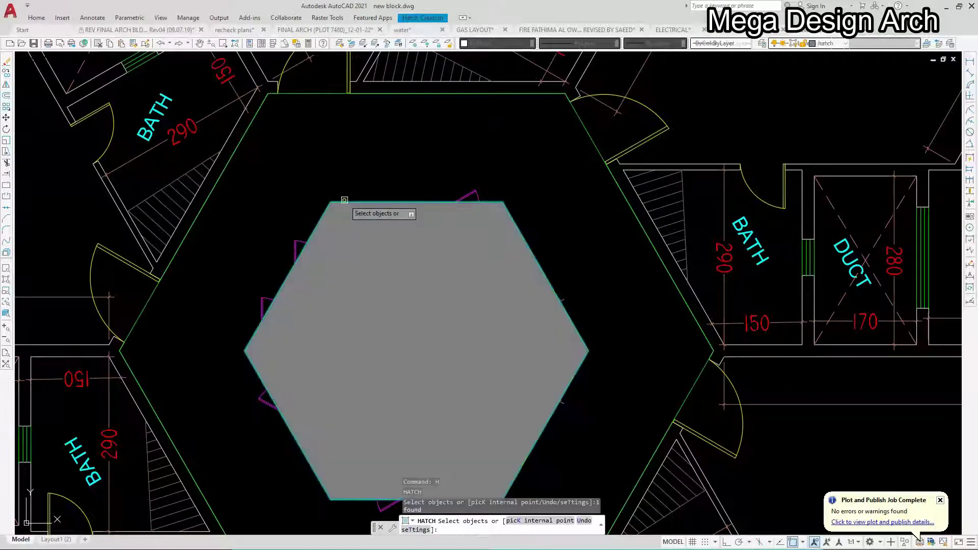
click(336, 95)
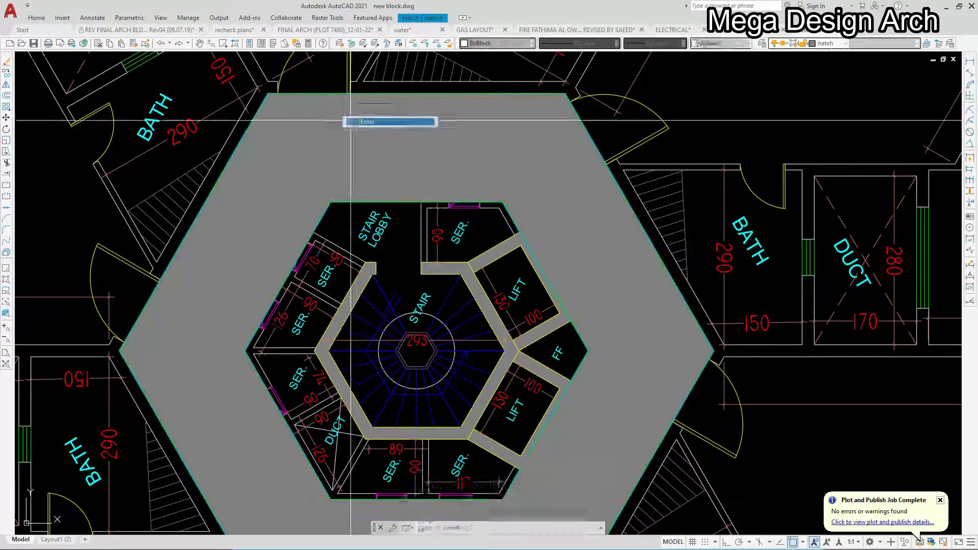
key(space)
scroll(349, 235, down, 10)
scroll(391, 235, down, 2)
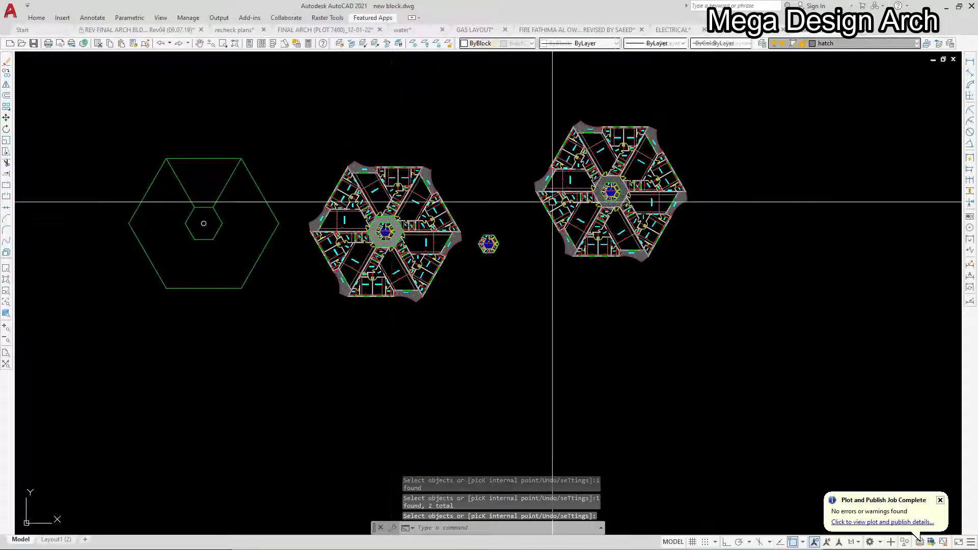
scroll(607, 194, up, 5)
- Match the grid tile hatch from the other plan onto the corridor ring hatch
click(640, 194)
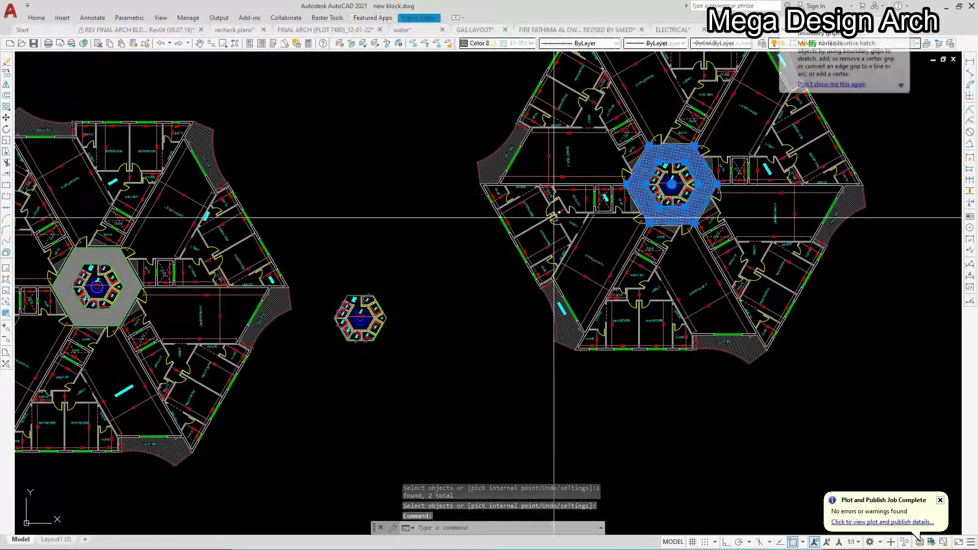
text(MA)
key(Return)
click(111, 254)
scroll(111, 253, up, 8)
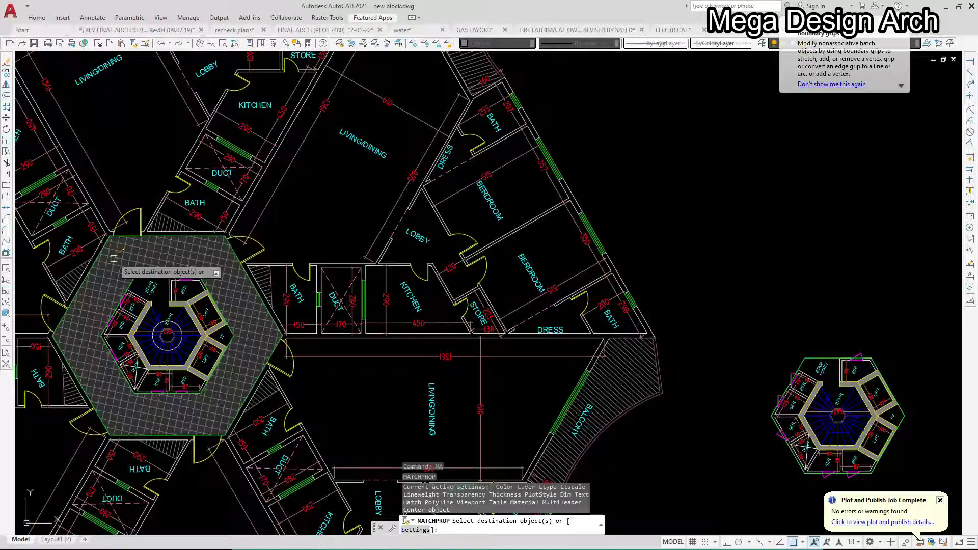
key(Return)
scroll(409, 296, down, 2)
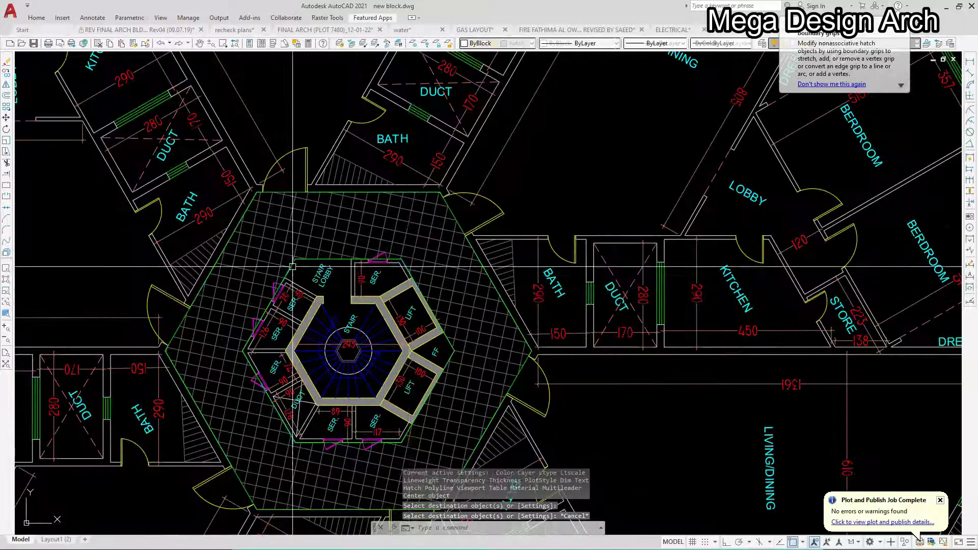
- Erase the leftover green hexagon outlines
click(293, 266)
text(E)
key(Return)
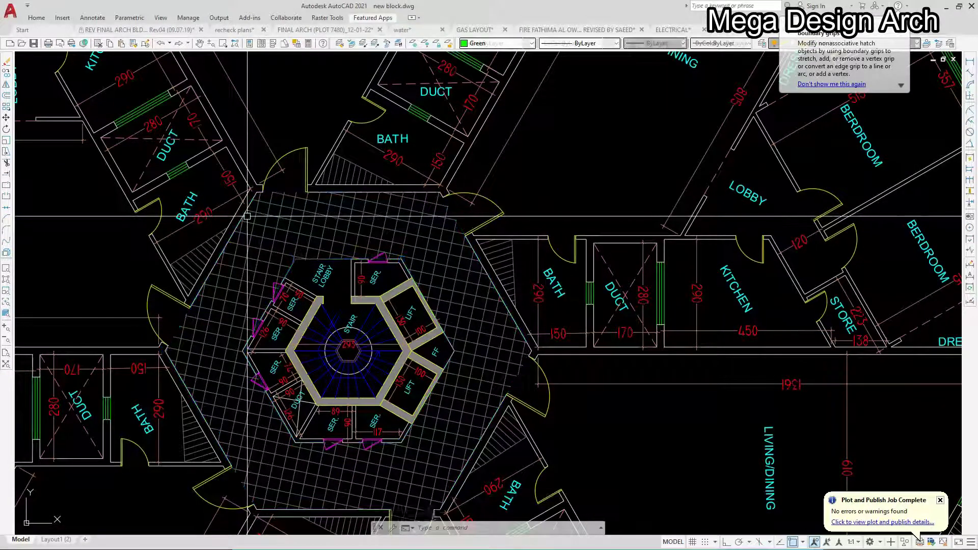
- Add an aligned 180 dimension across the corridor width
click(970, 73)
scroll(351, 217, up, 2)
click(334, 182)
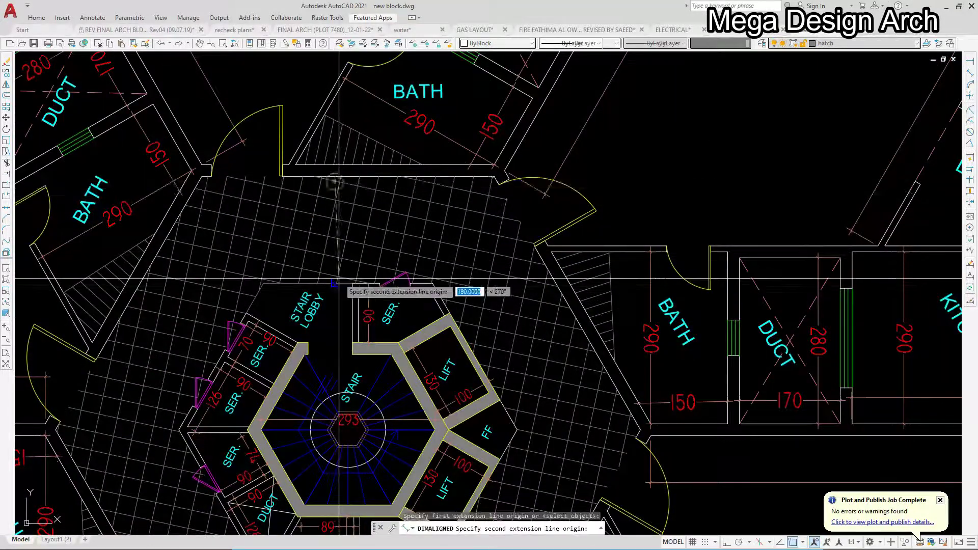
click(339, 278)
click(341, 239)
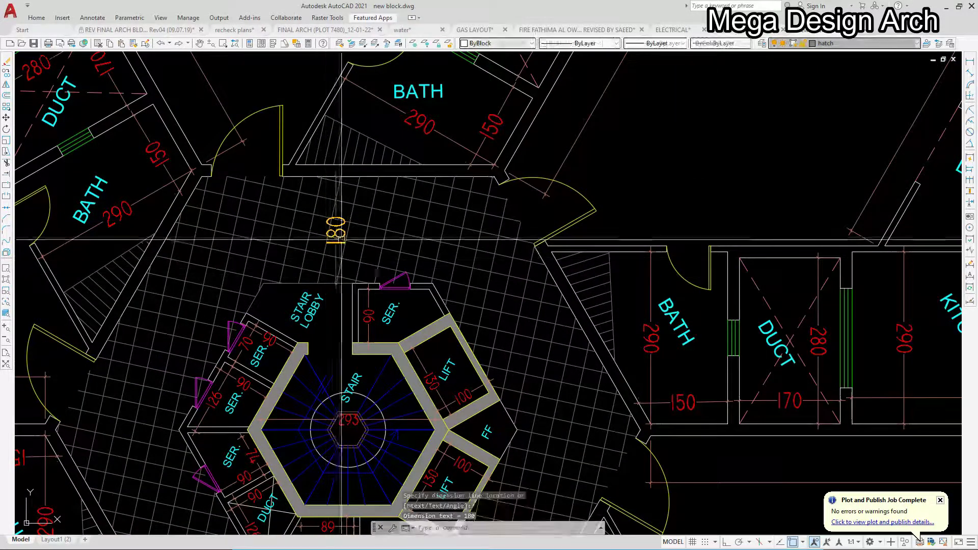
click(395, 143)
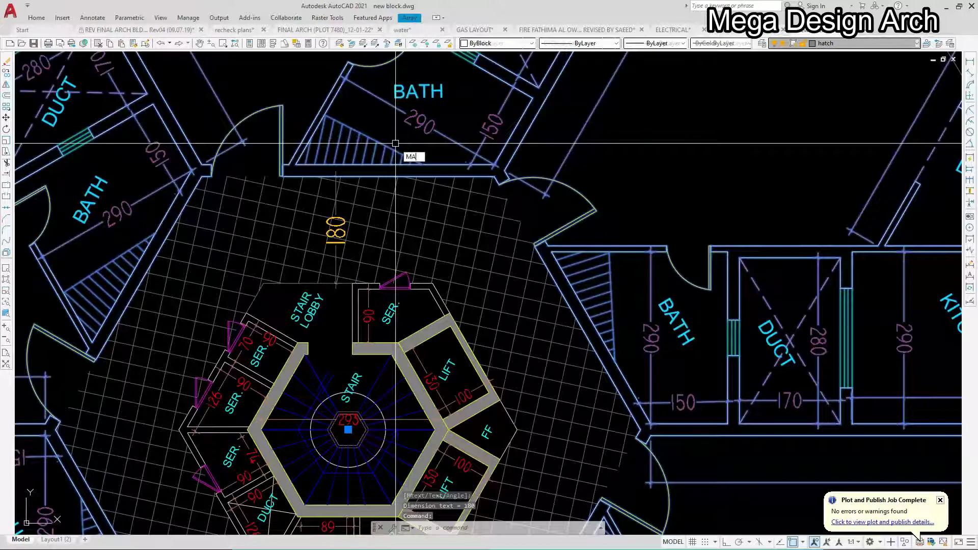
text(MA)
key(Return)
- Use Match Properties (MA) to copy a red core dimension's properties onto the 180 corridor dimension
scroll(382, 263, down, 5)
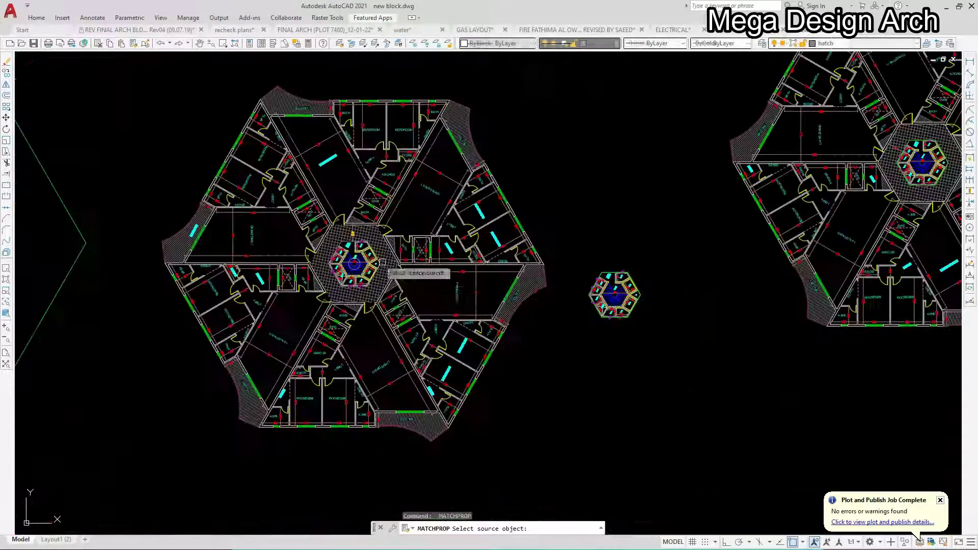
scroll(597, 296, up, 8)
click(657, 293)
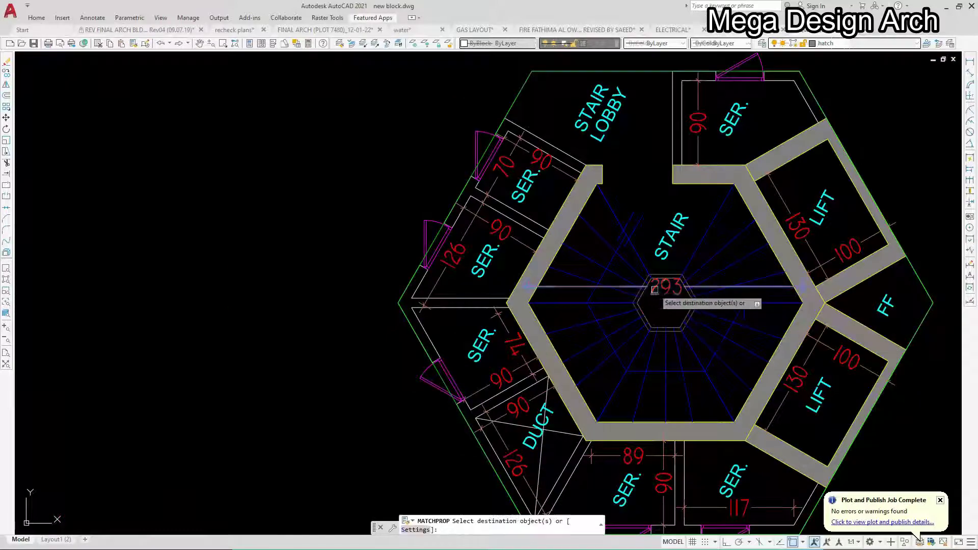
scroll(699, 319, down, 5)
scroll(194, 212, down, 2)
scroll(163, 209, up, 10)
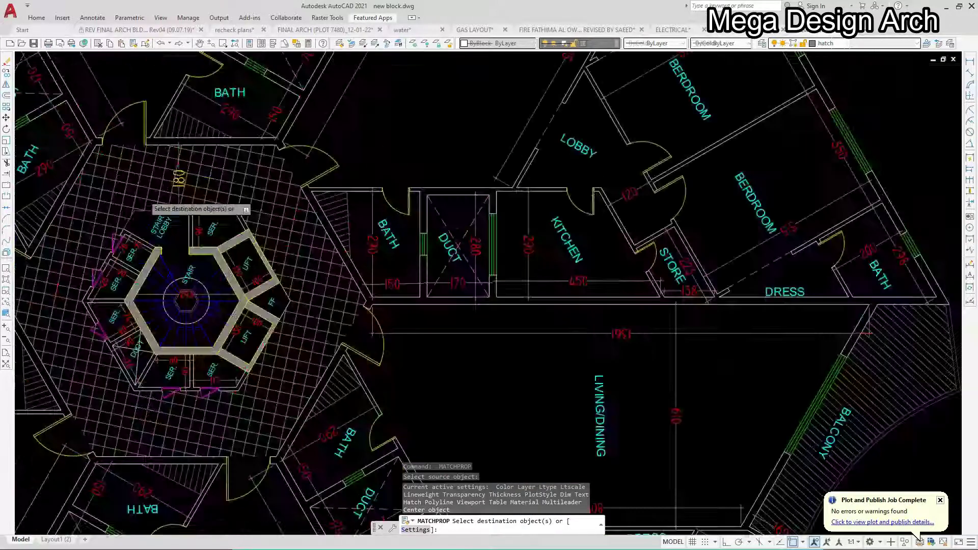
key(Escape)
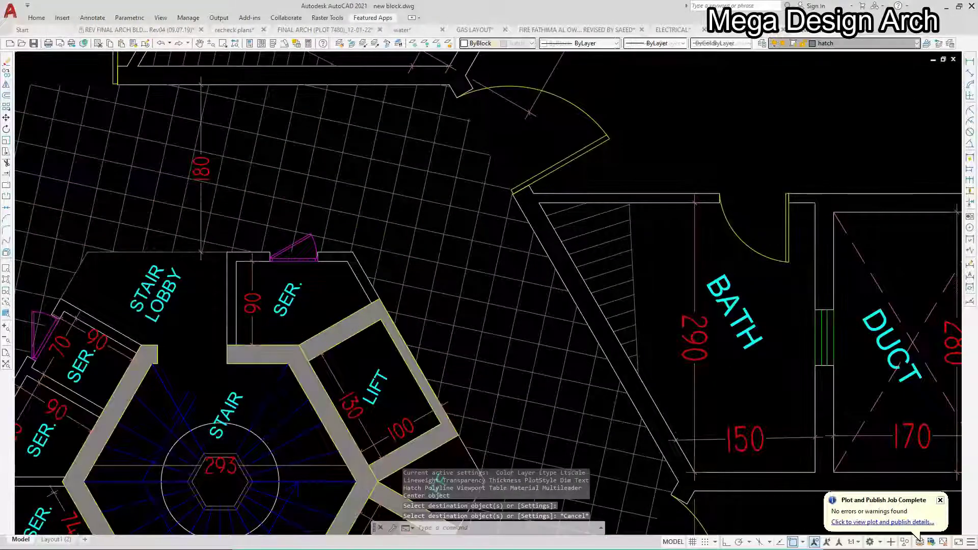
- Pan and zoom to centre and inspect the whole hexagonal floor plan
scroll(349, 199, down, 4)
scroll(349, 199, up, 1)
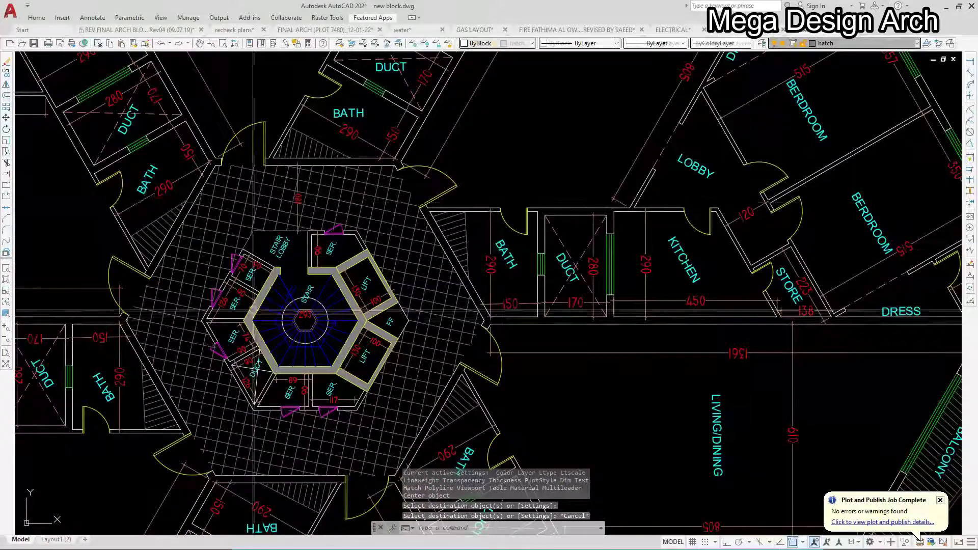
scroll(262, 326, up, 3)
scroll(269, 344, down, 5)
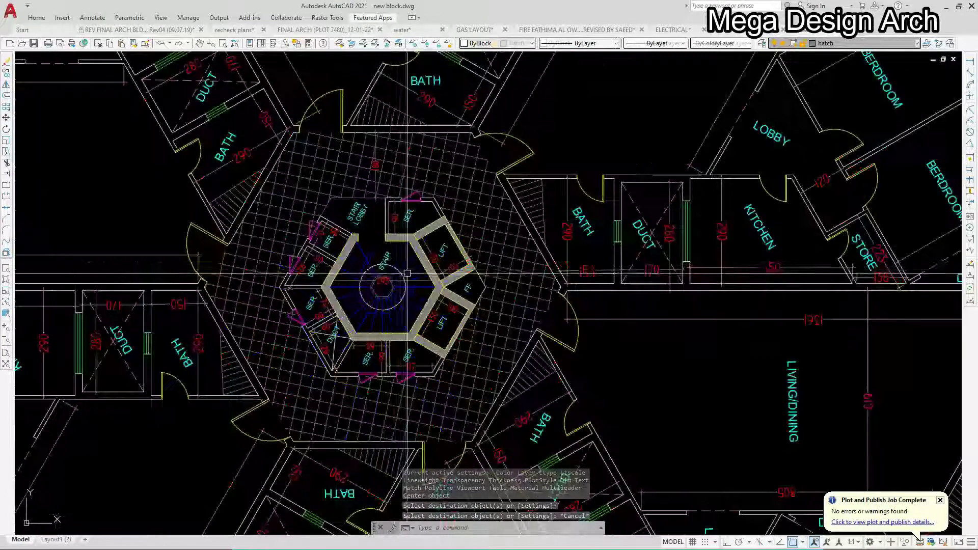
middle_drag(415, 279, 402, 242)
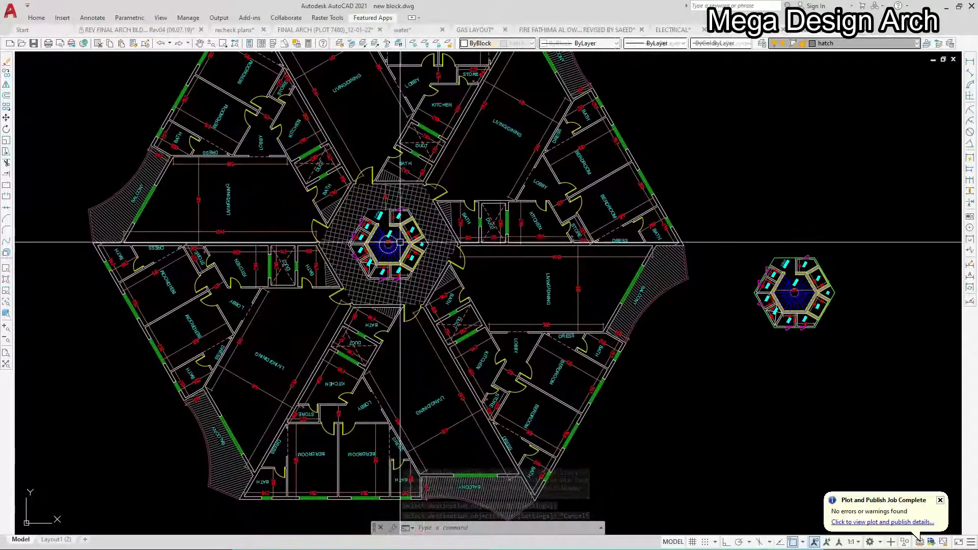
scroll(216, 362, down, 2)
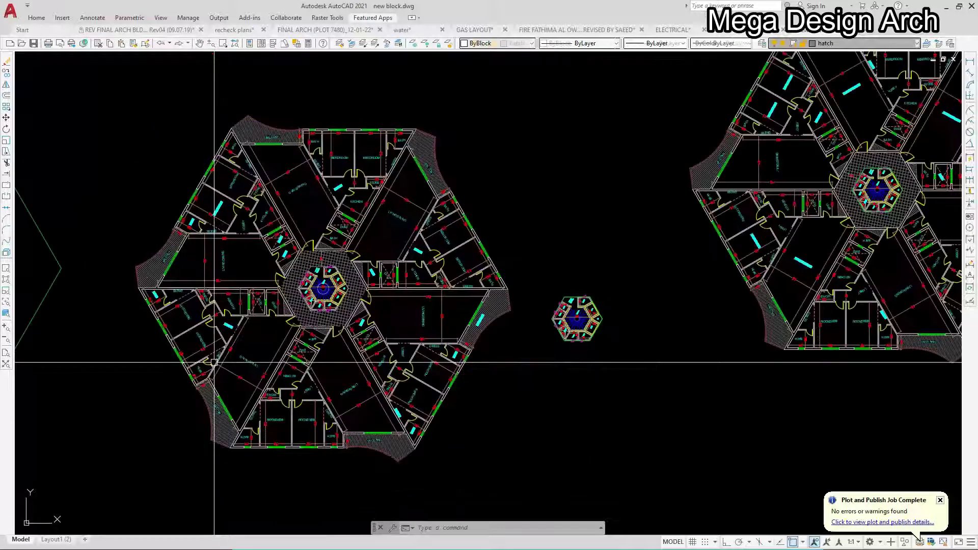
scroll(403, 220, down, 2)
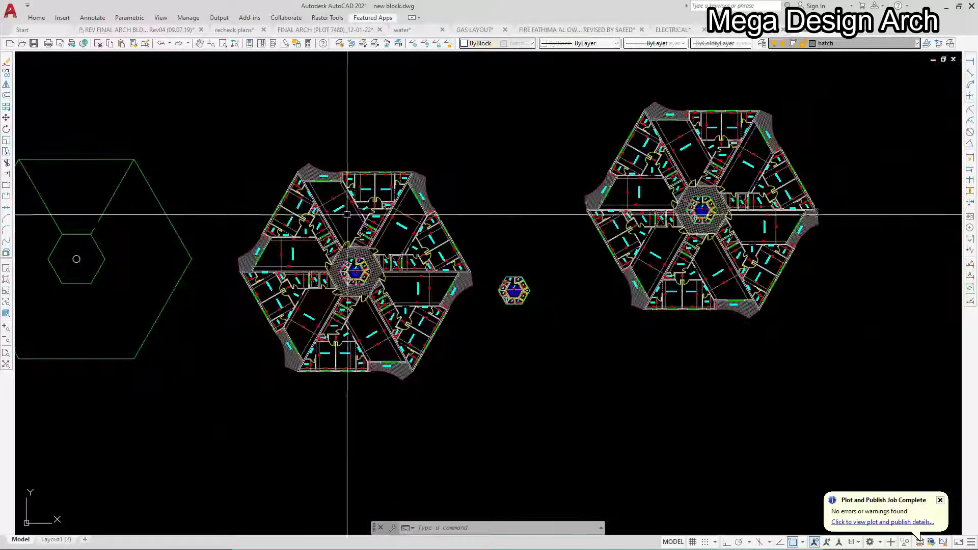
scroll(347, 215, up, 5)
scroll(323, 167, down, 2)
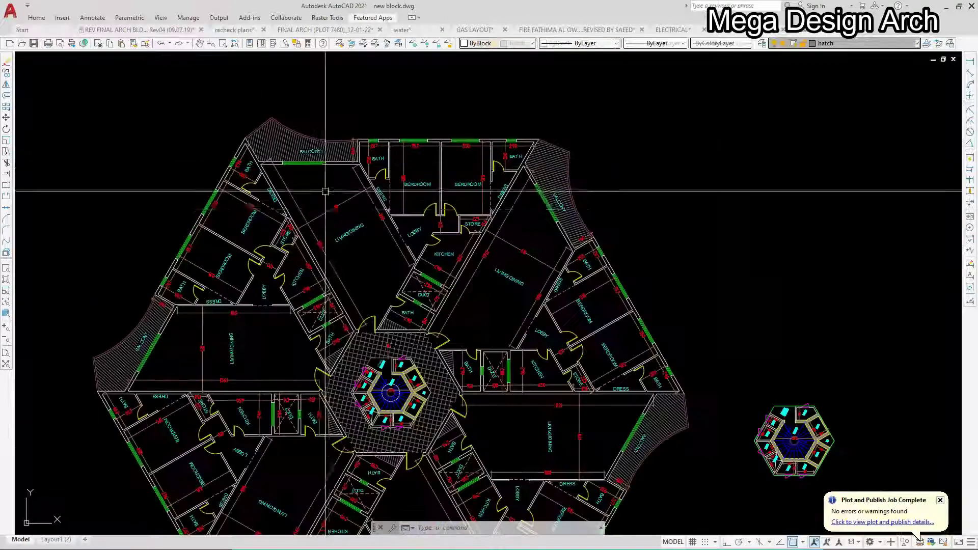
scroll(345, 200, down, 2)
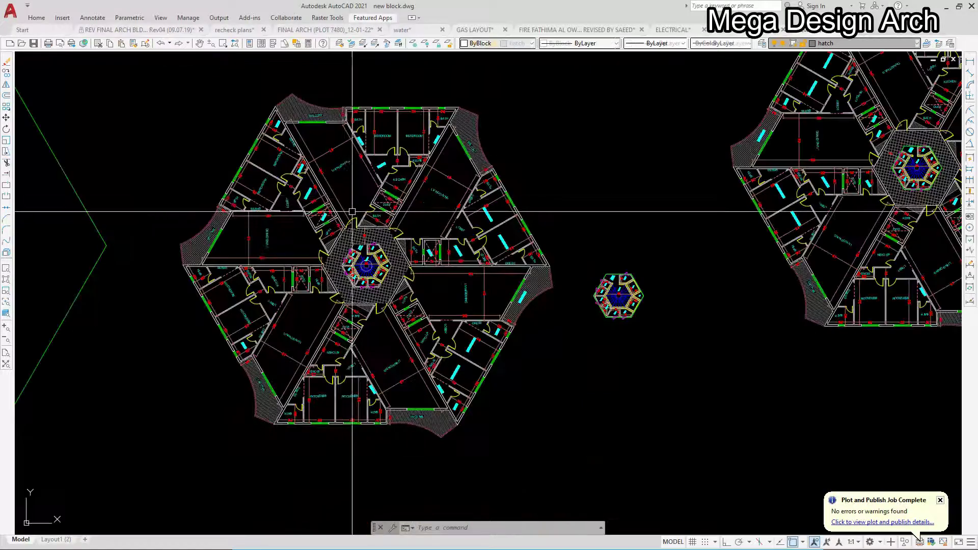
scroll(353, 214, up, 2)
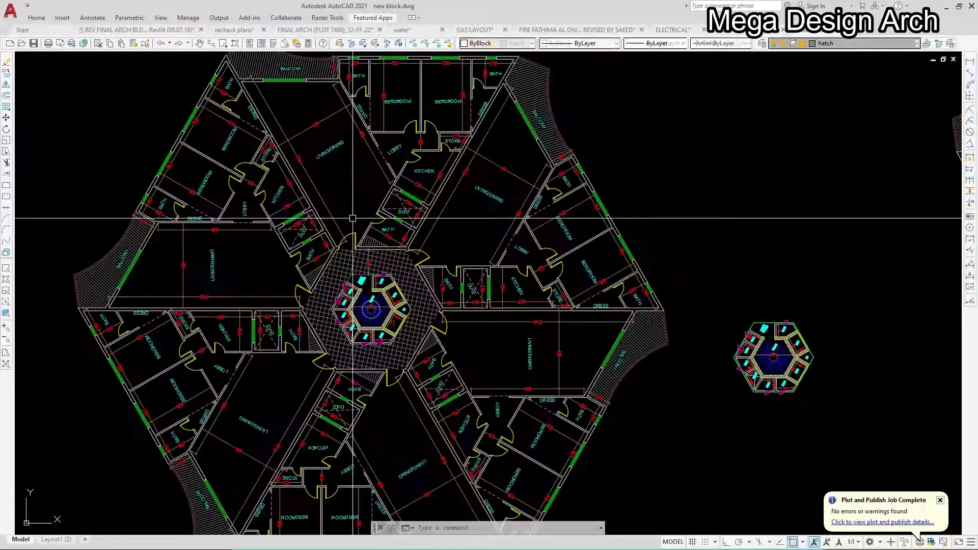
scroll(353, 218, down, 2)
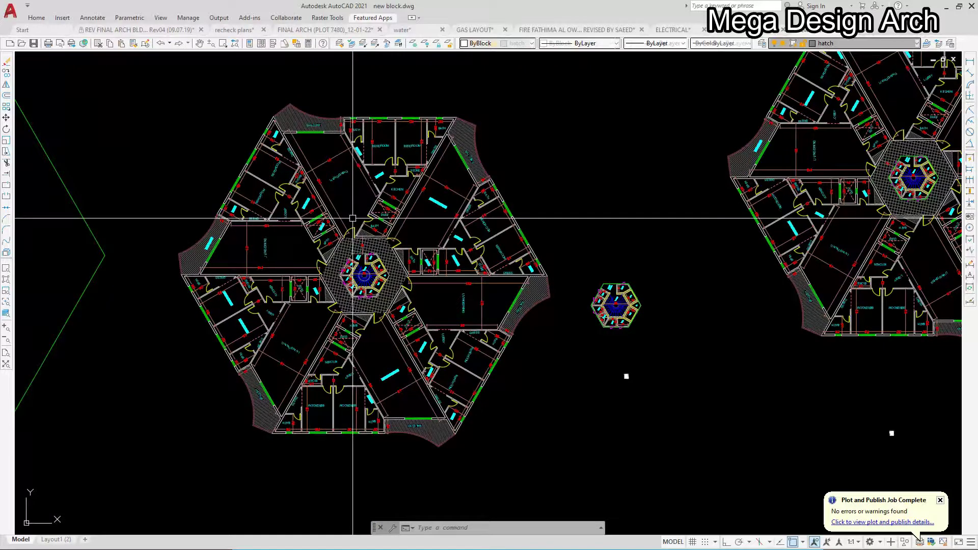
scroll(329, 326, up, 2)
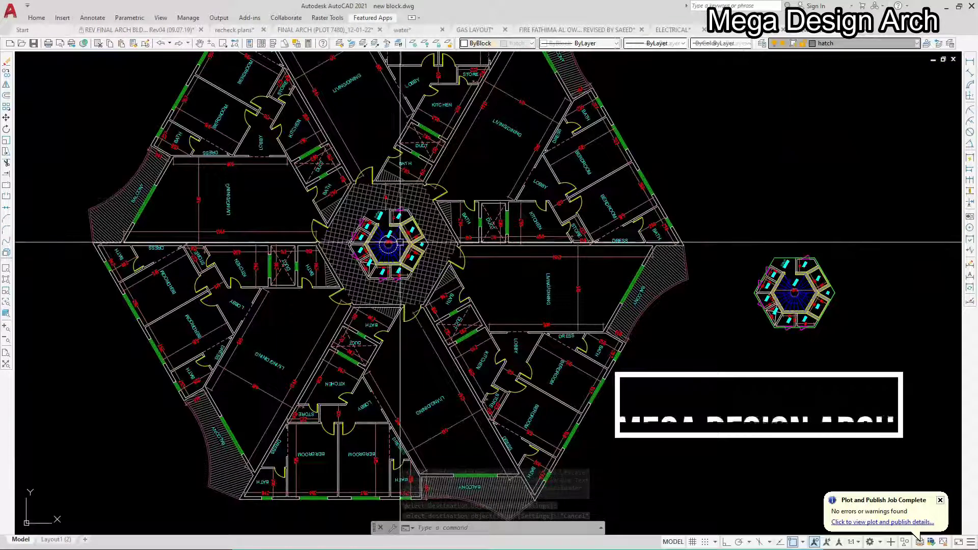
scroll(214, 360, down, 2)
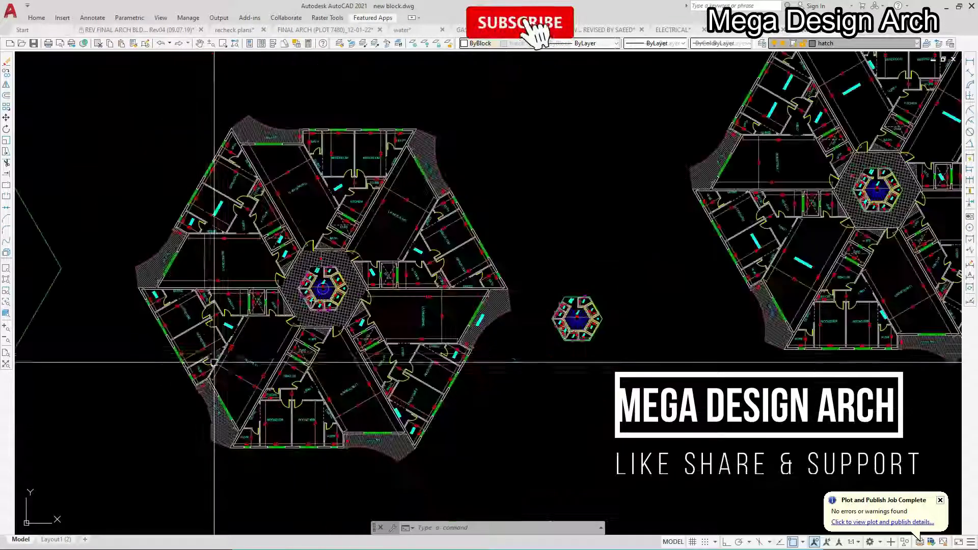
scroll(404, 220, down, 2)
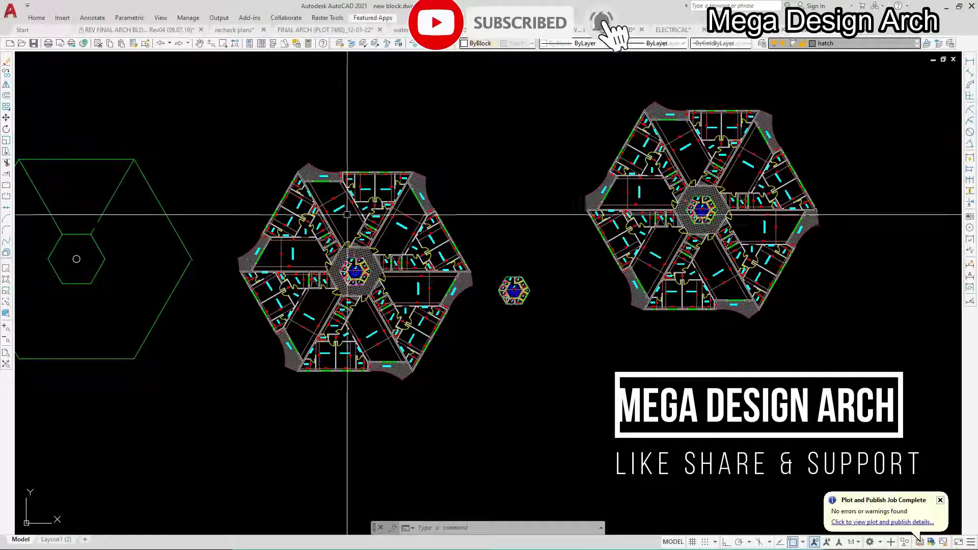
scroll(347, 215, up, 4)
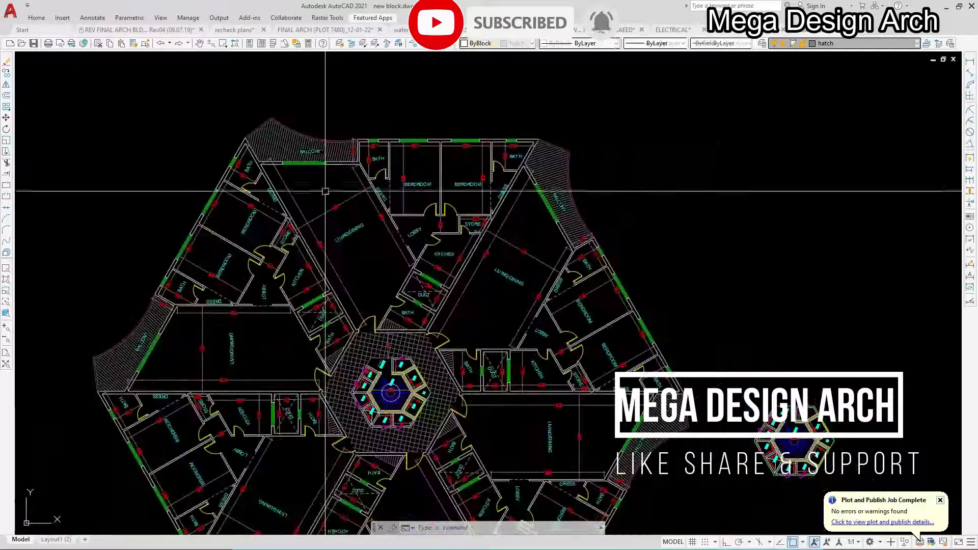